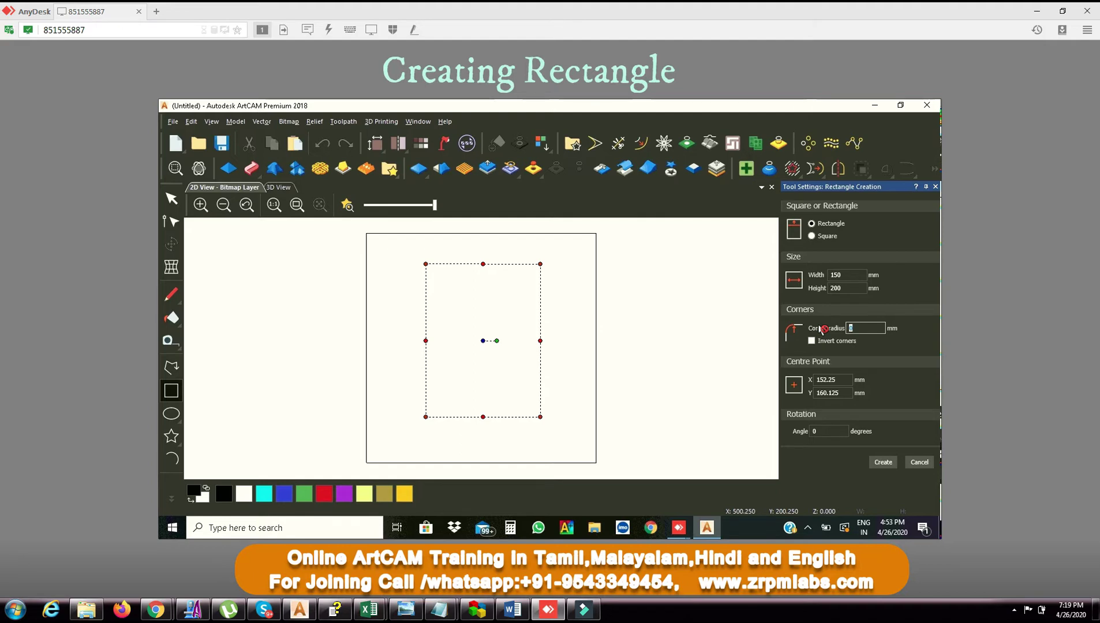
Set the rectangle's corner radius to 10 mm, and toggle corner inversion on and back off
text(10)
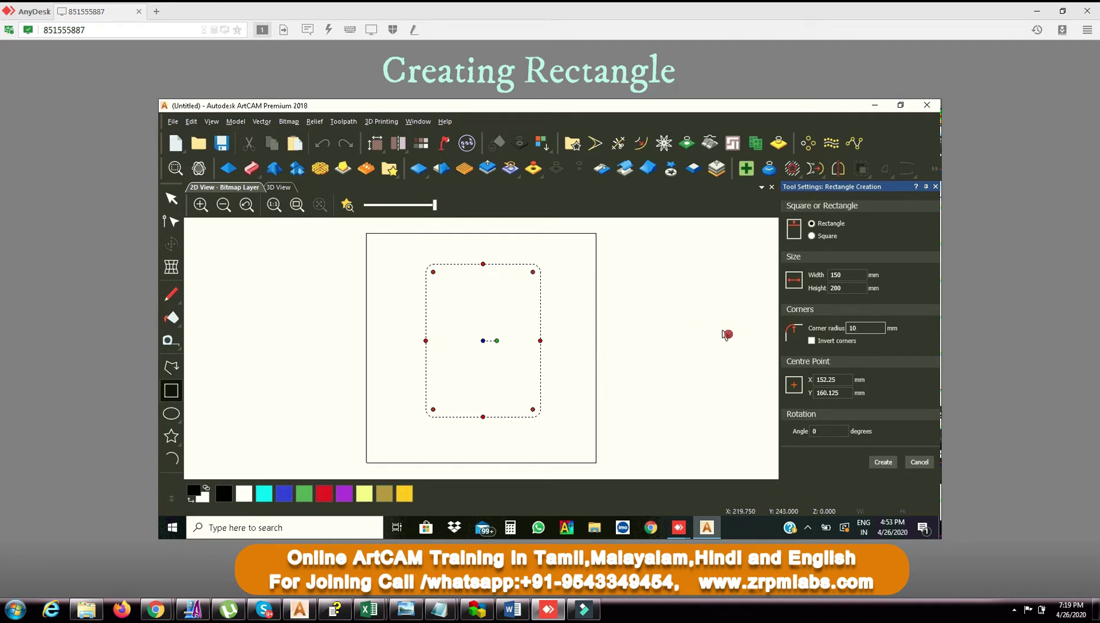
click(814, 342)
click(813, 342)
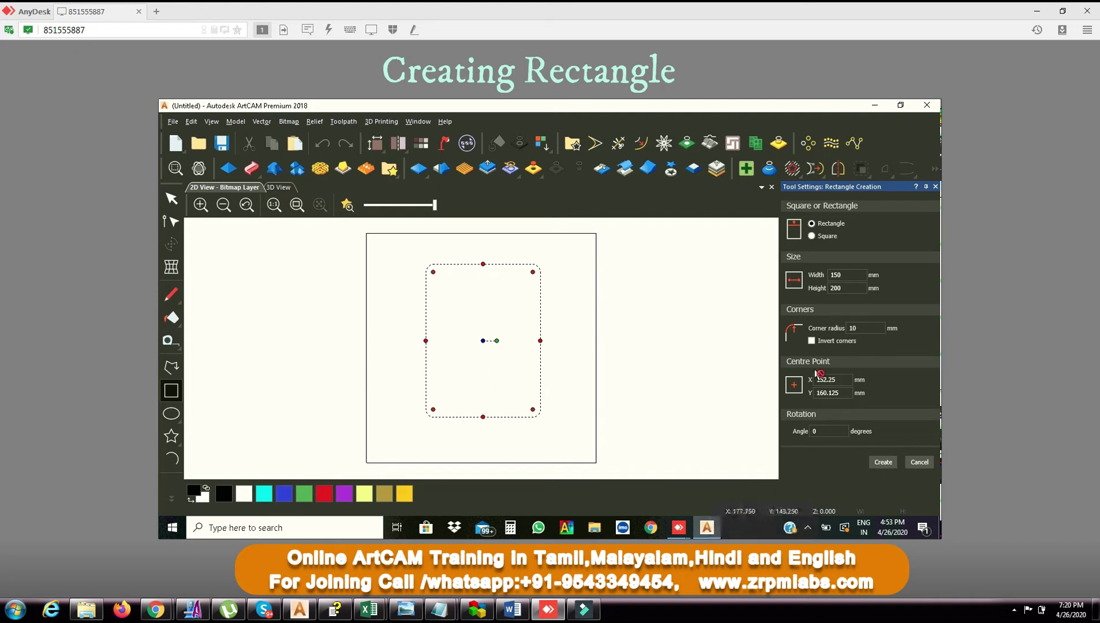
Set the rectangle's centre point to X 150 mm and Y 150 mm
click(843, 381)
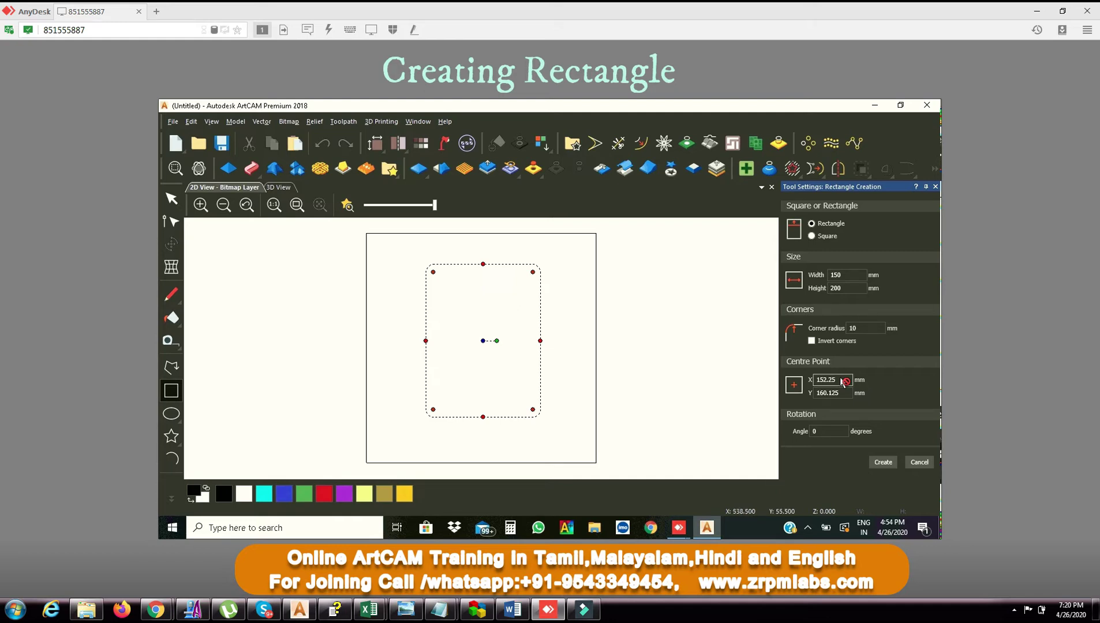
double_click(843, 381)
text(150)
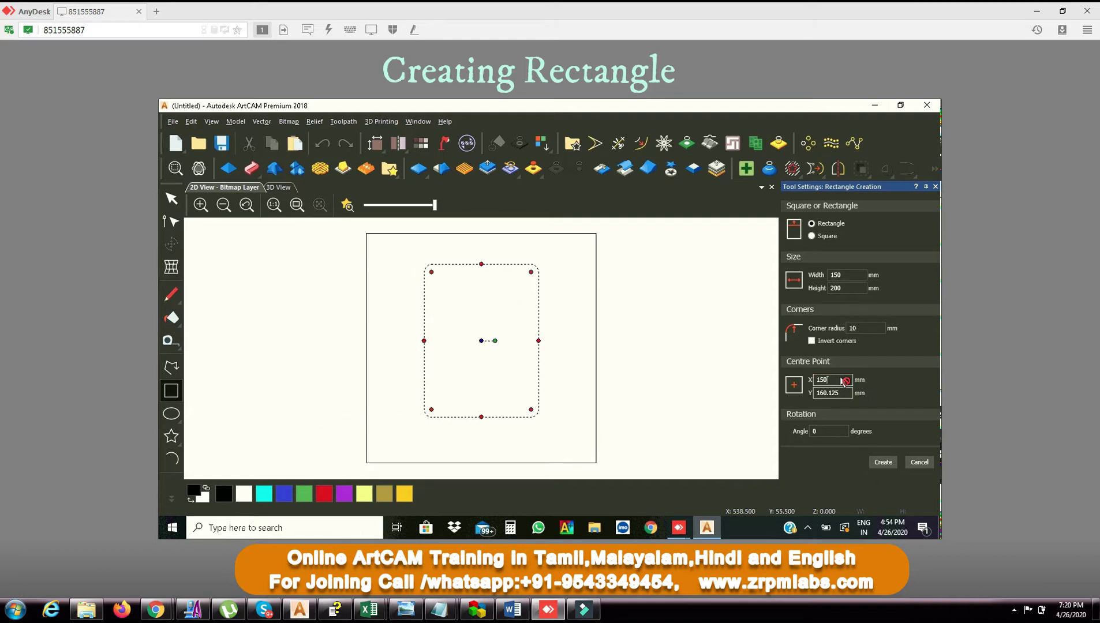
key(Tab)
text(150)
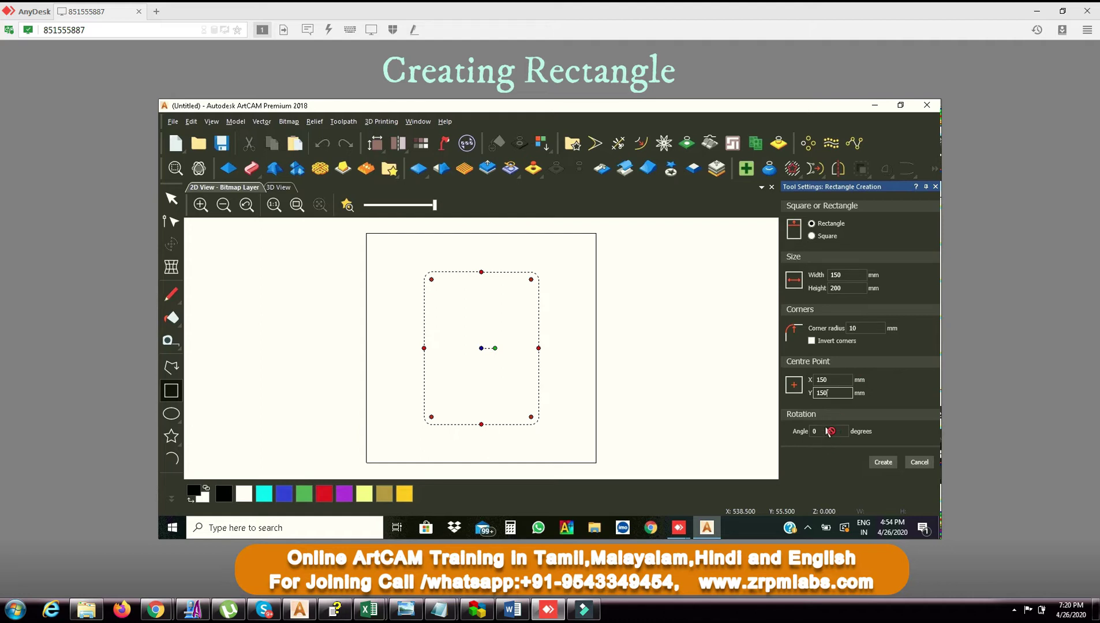
Try rotation angles of 10 and -10 degrees on the rectangle
key(Tab)
text(10)
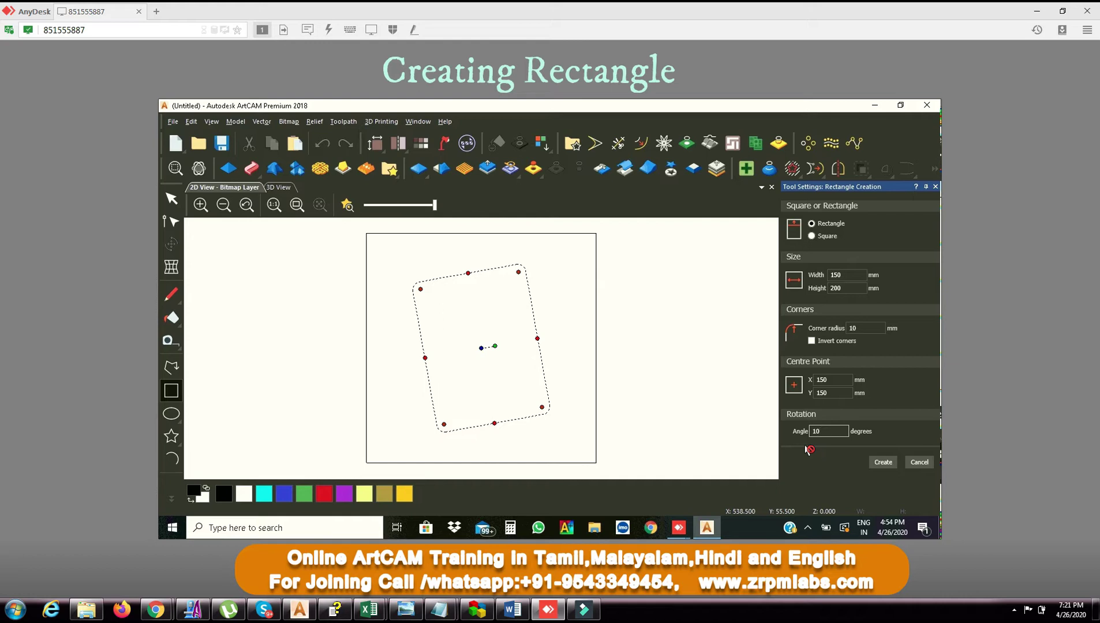
key(BackSpace)
key(BackSpace)
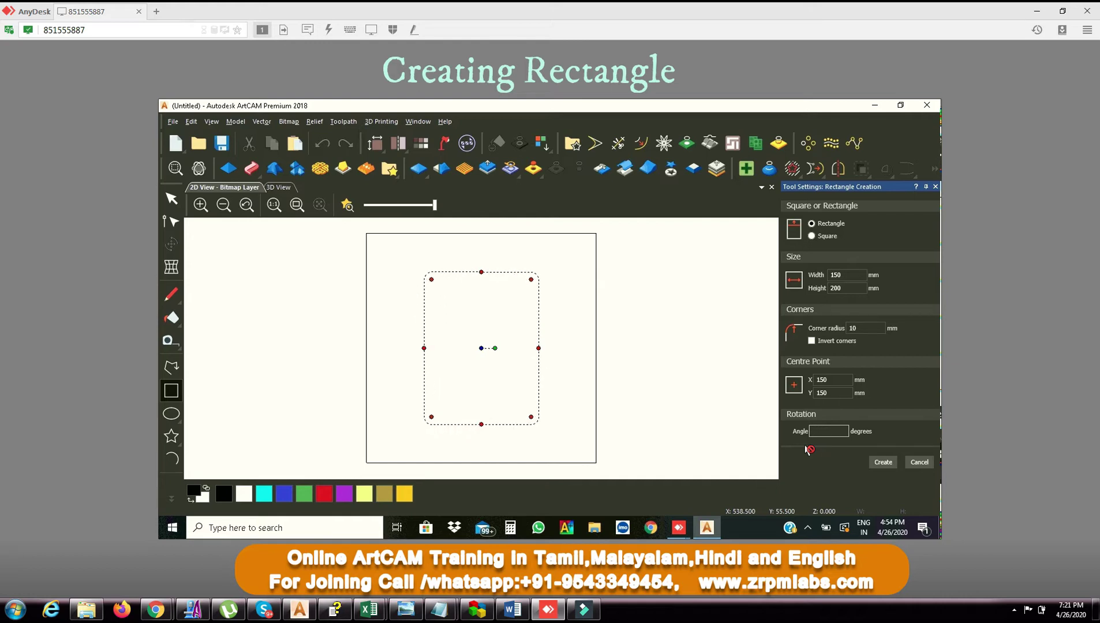
text(-10)
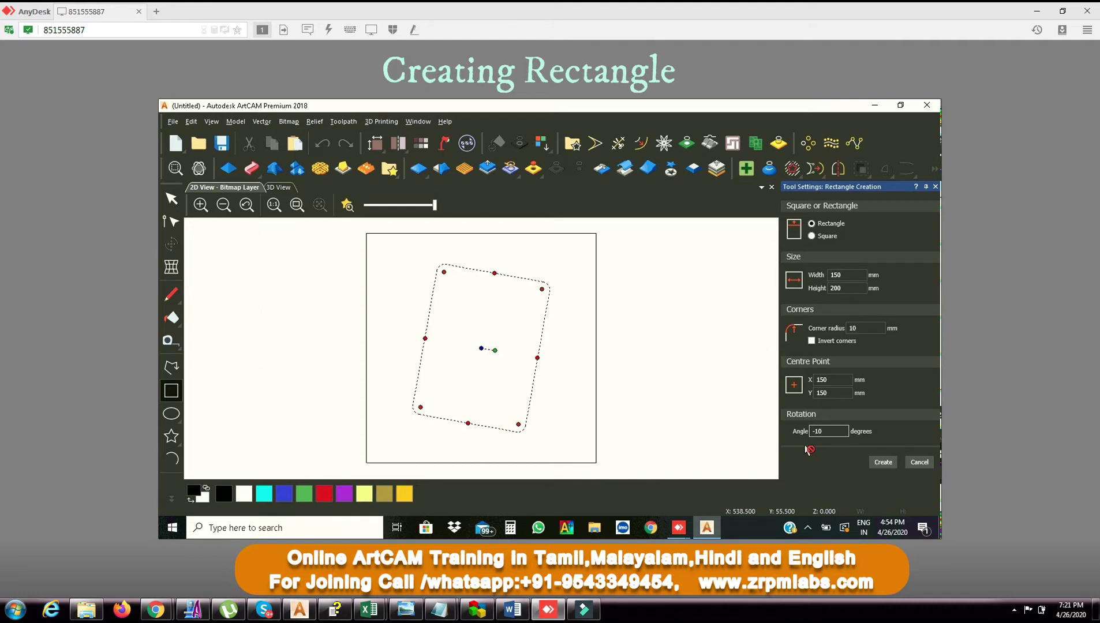
key(BackSpace)
key(BackSpace)
key(BackSpace)
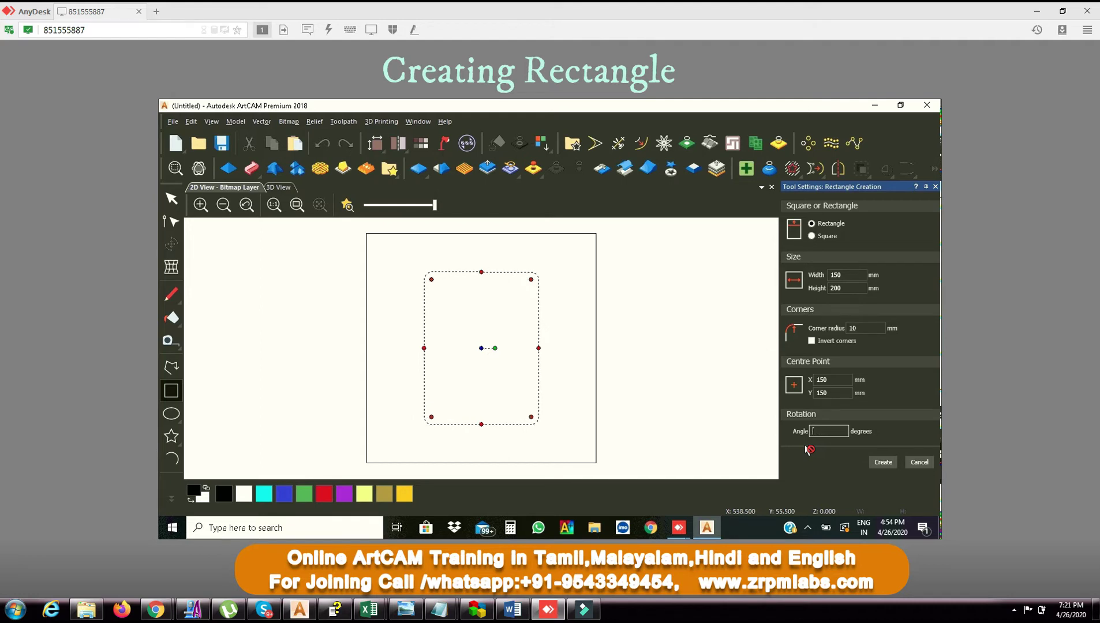
Set the rotation angle to 10 degrees, create the rectangle and finish rectangle creation
text(10)
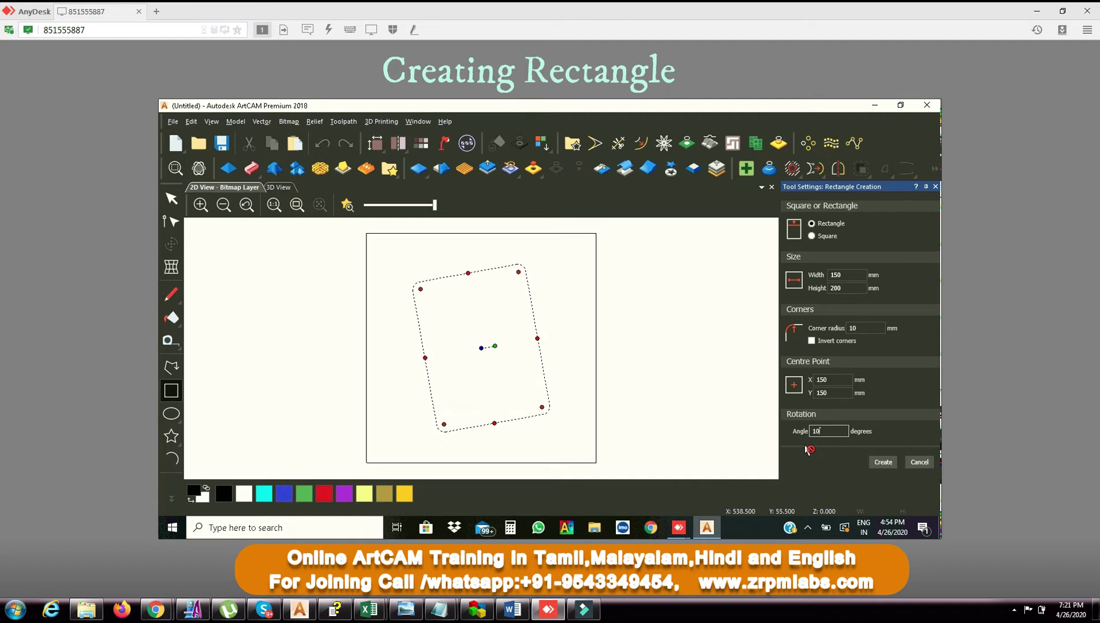
click(887, 463)
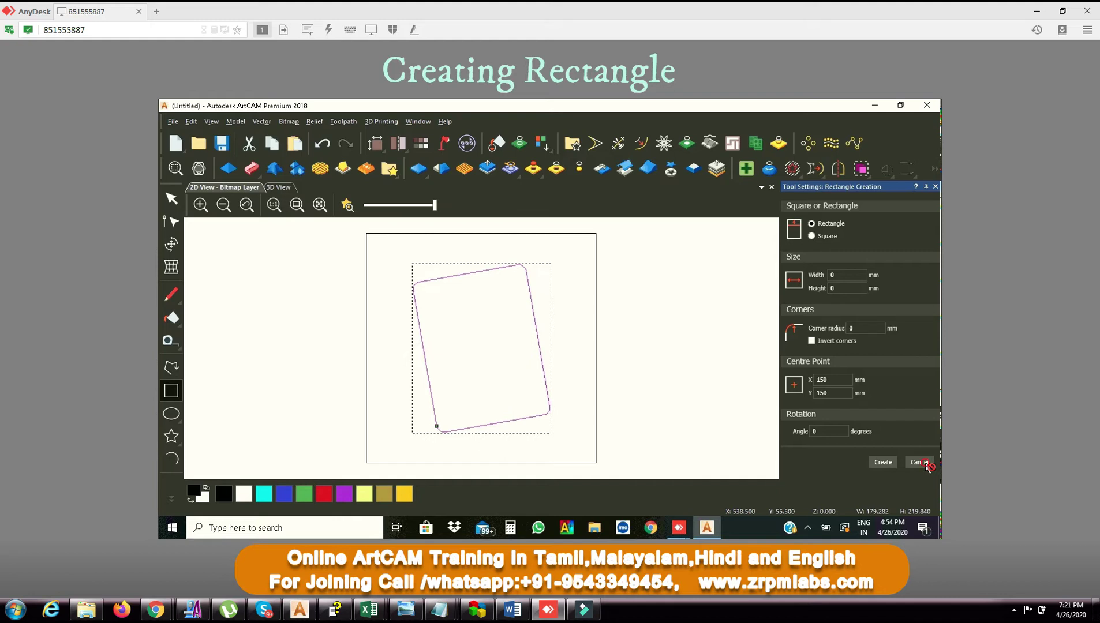
click(924, 462)
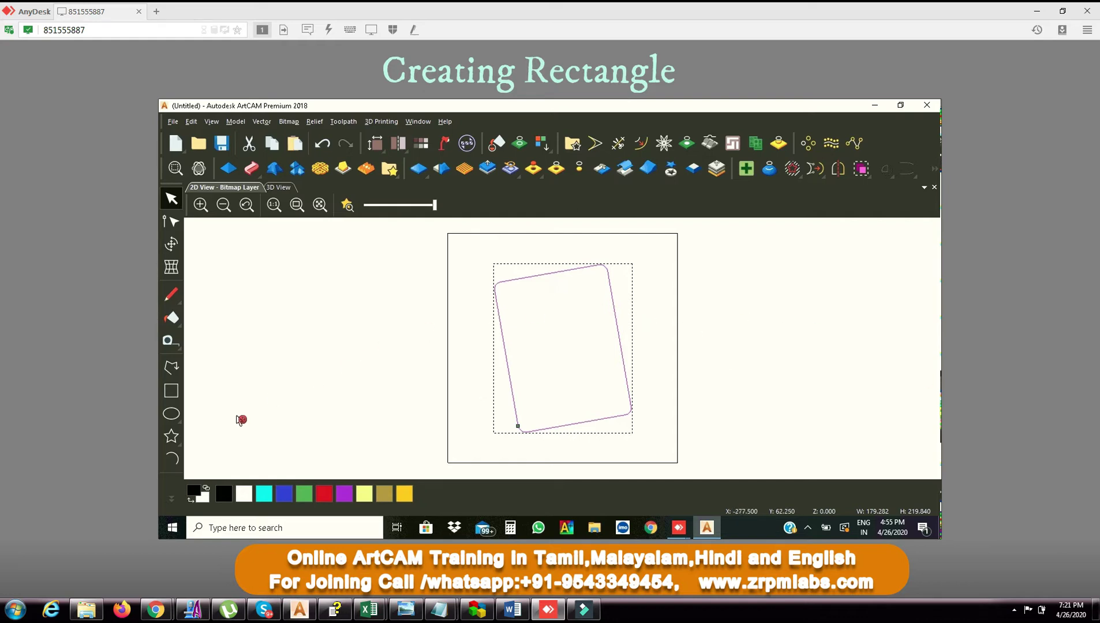
Draw a circle with a radius of about 58.7 mm in the upper part of the rotated rectangle
click(175, 415)
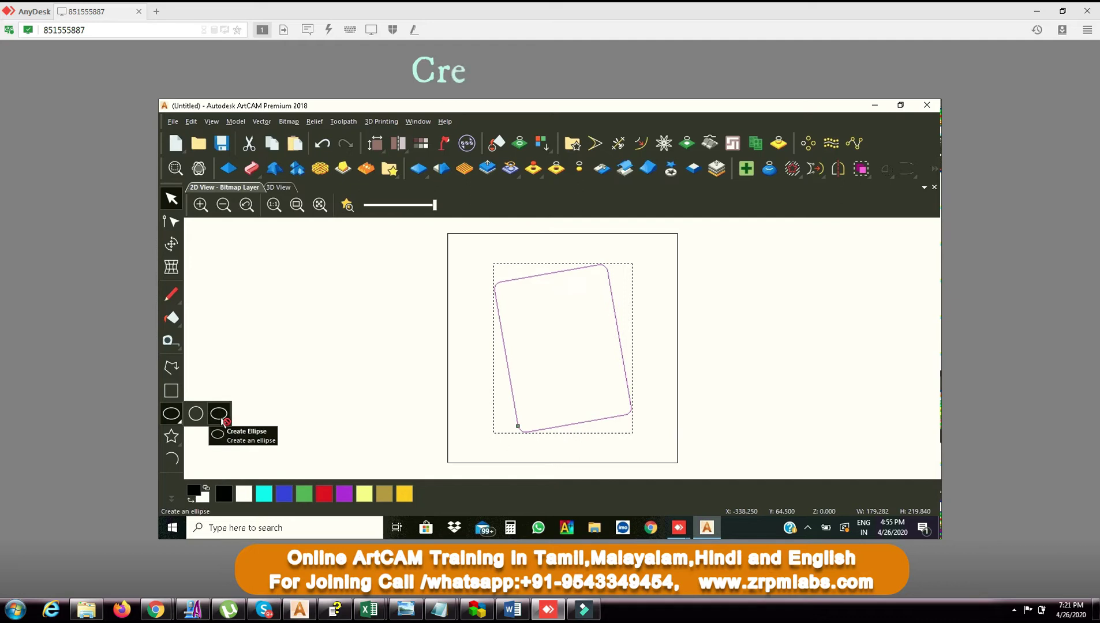
click(170, 412)
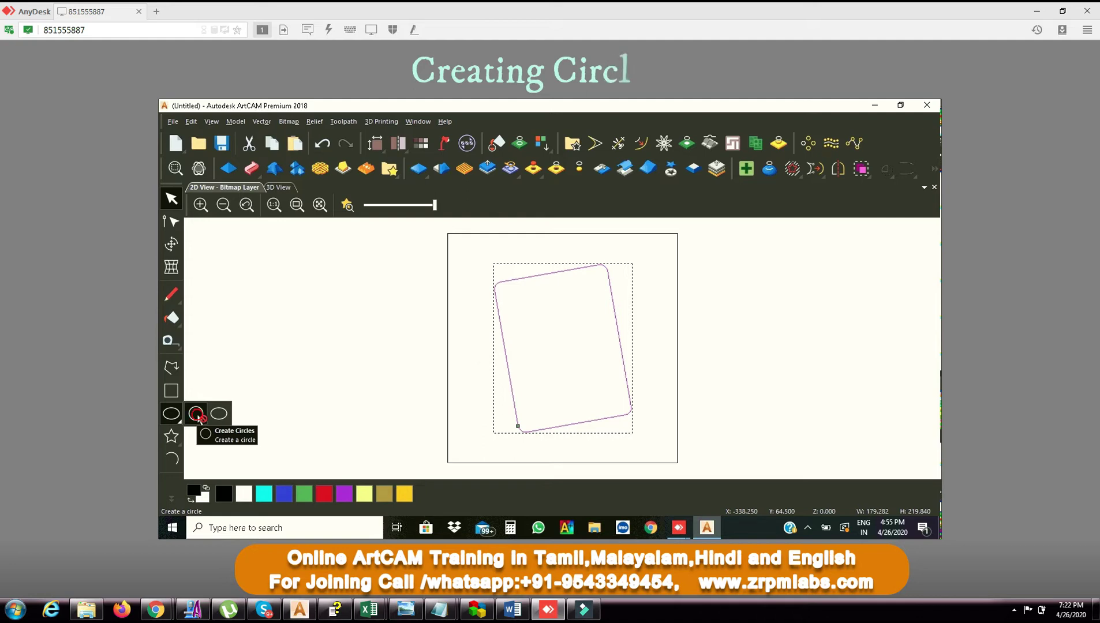
click(197, 416)
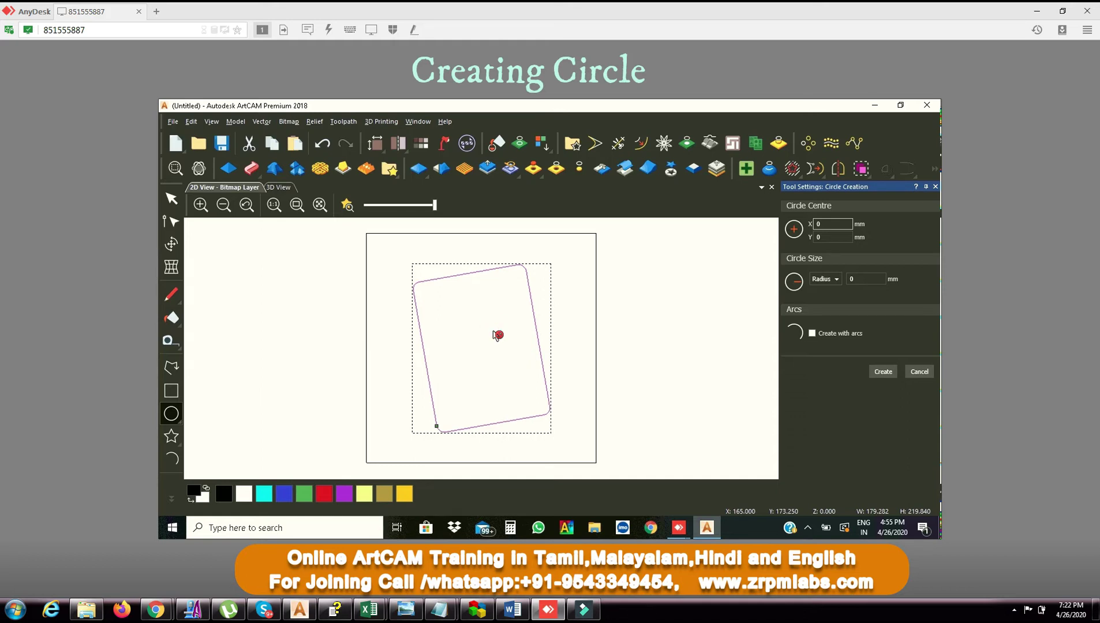
drag(495, 335, 476, 377)
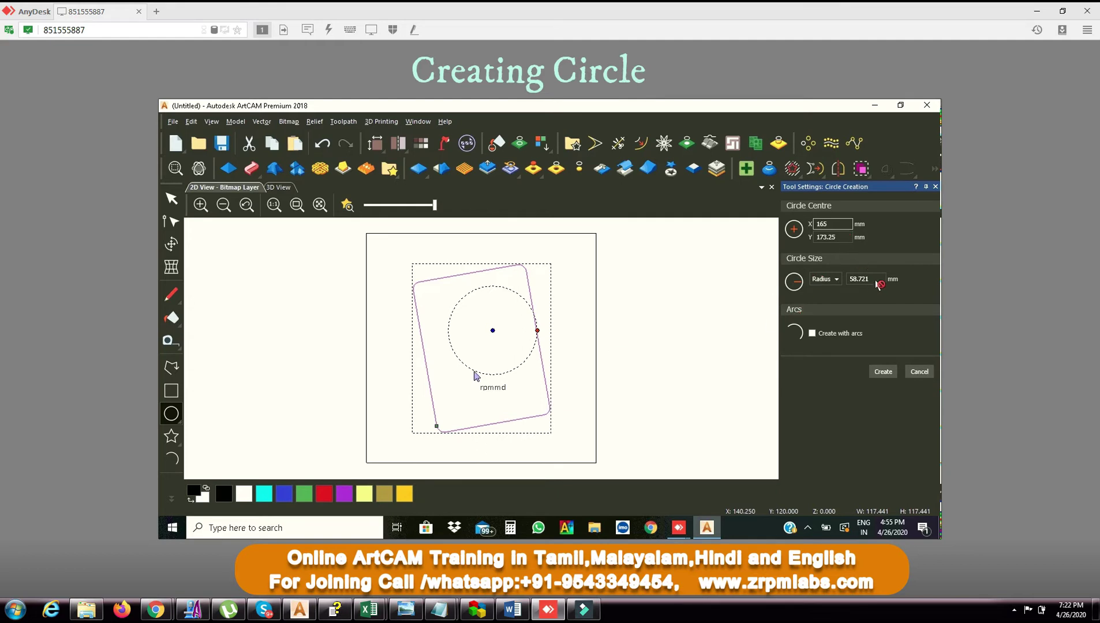
click(473, 372)
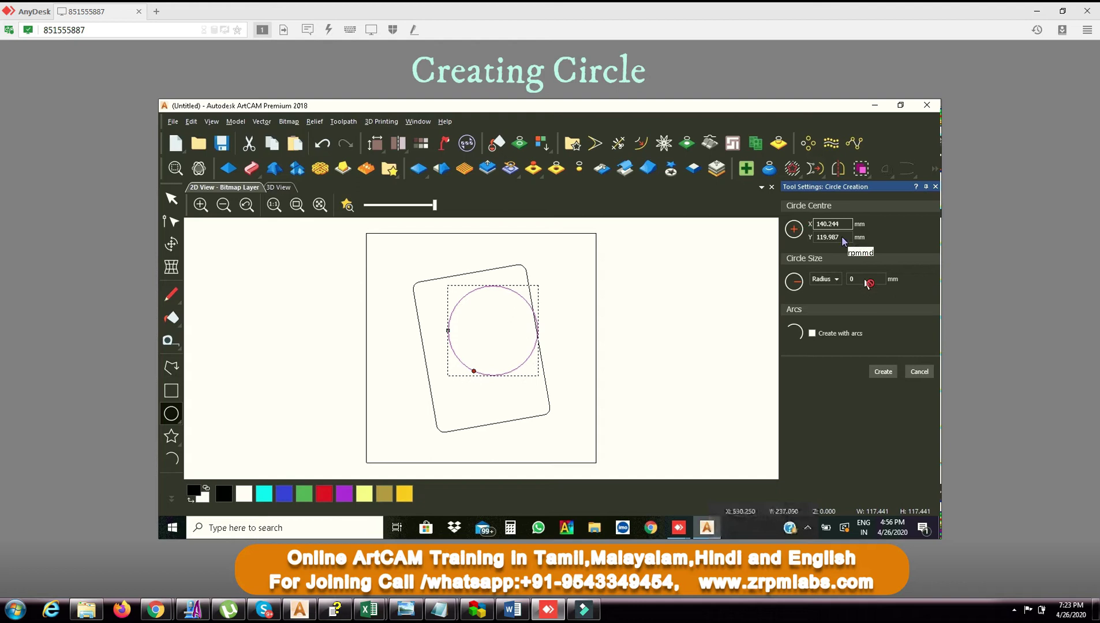
Set the radius of the second circle to 50 mm
click(869, 279)
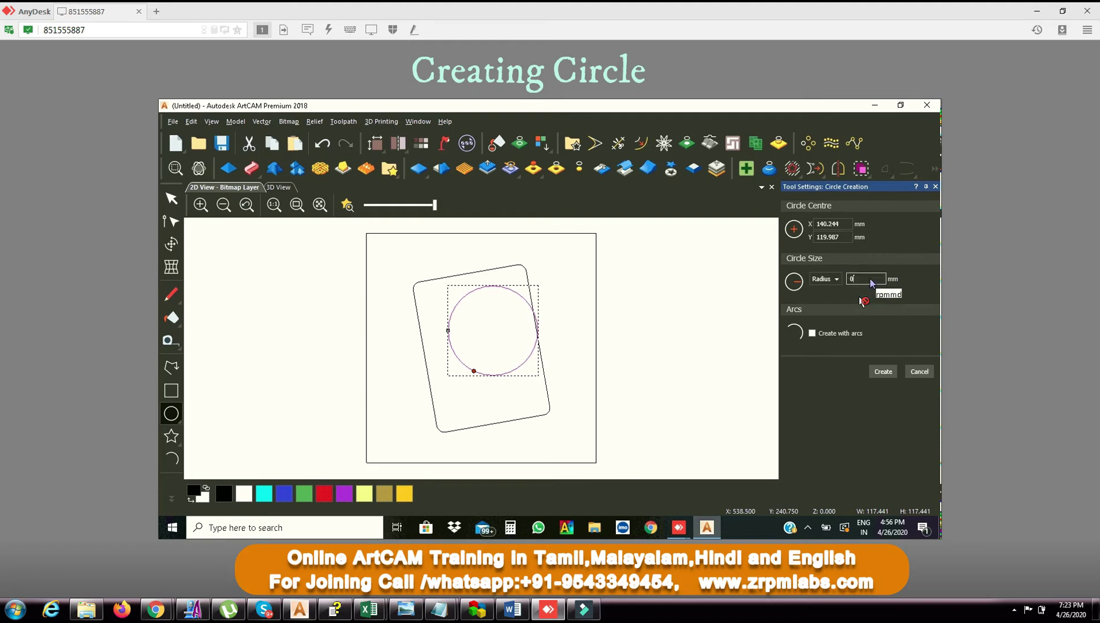
click(841, 277)
drag(864, 301, 865, 289)
drag(865, 289, 836, 231)
text(5)
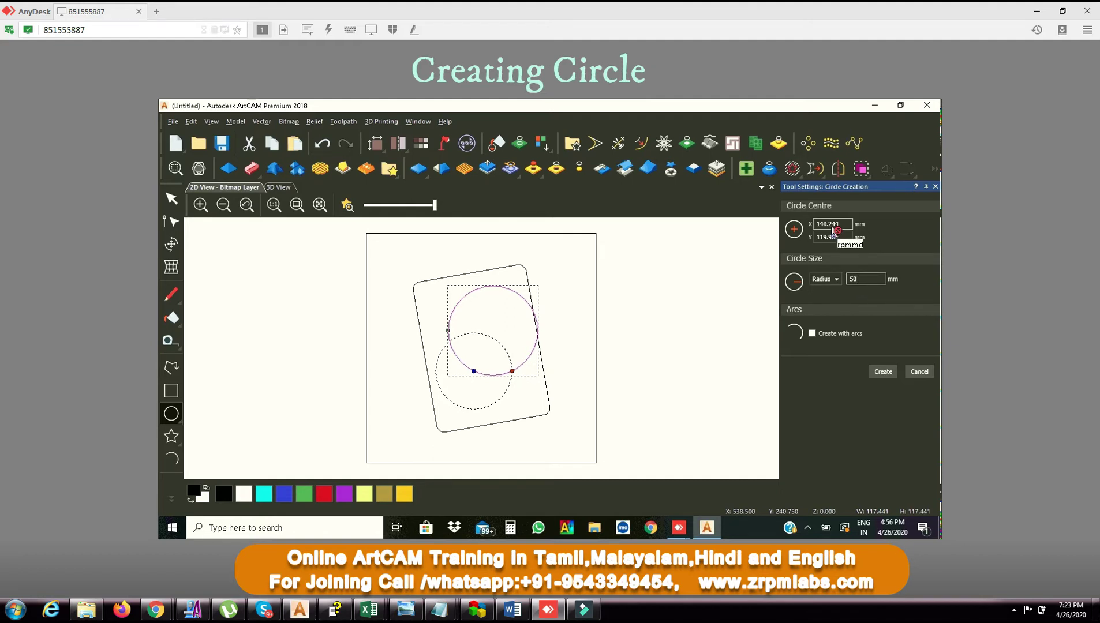
Centre the second circle at X 150 mm and Y 150 mm, create it and finish circle creation
click(833, 227)
text(150)
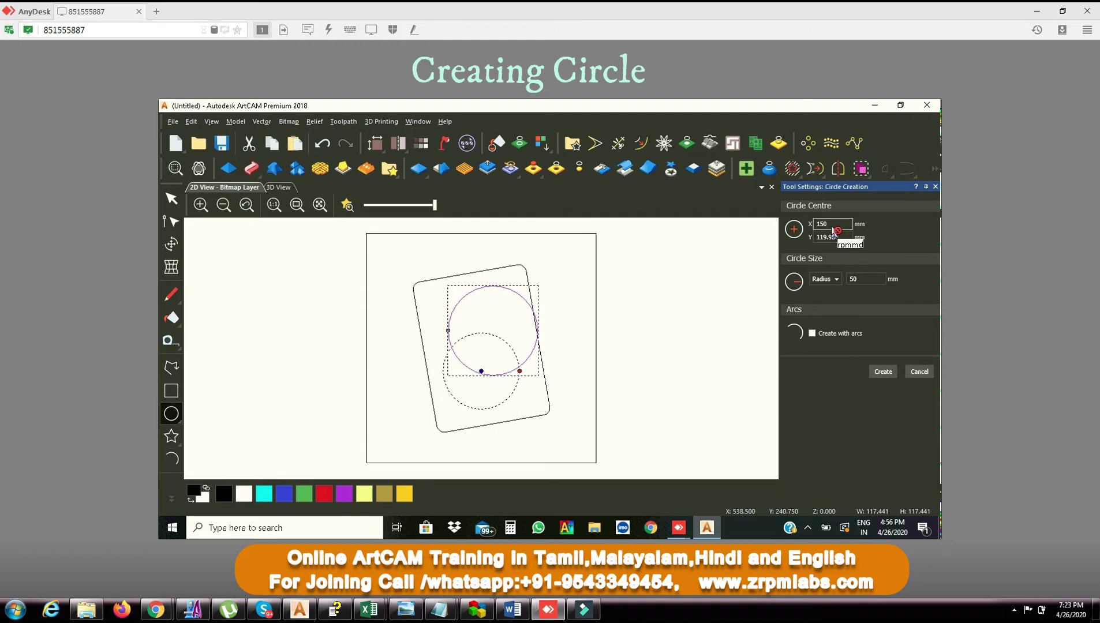
key(Tab)
text(1)
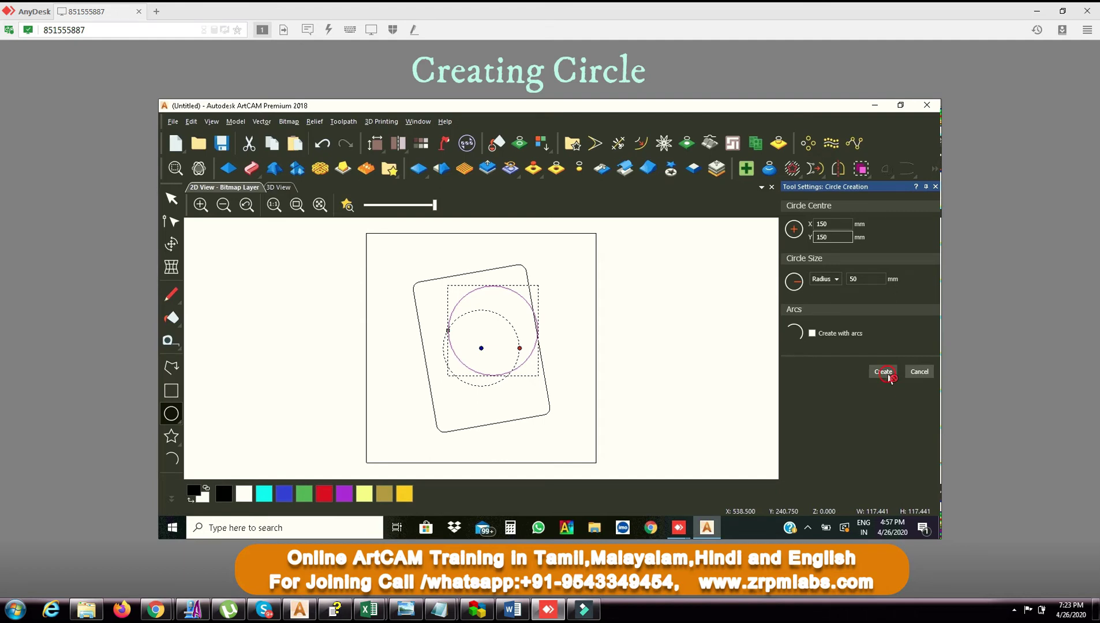
click(888, 374)
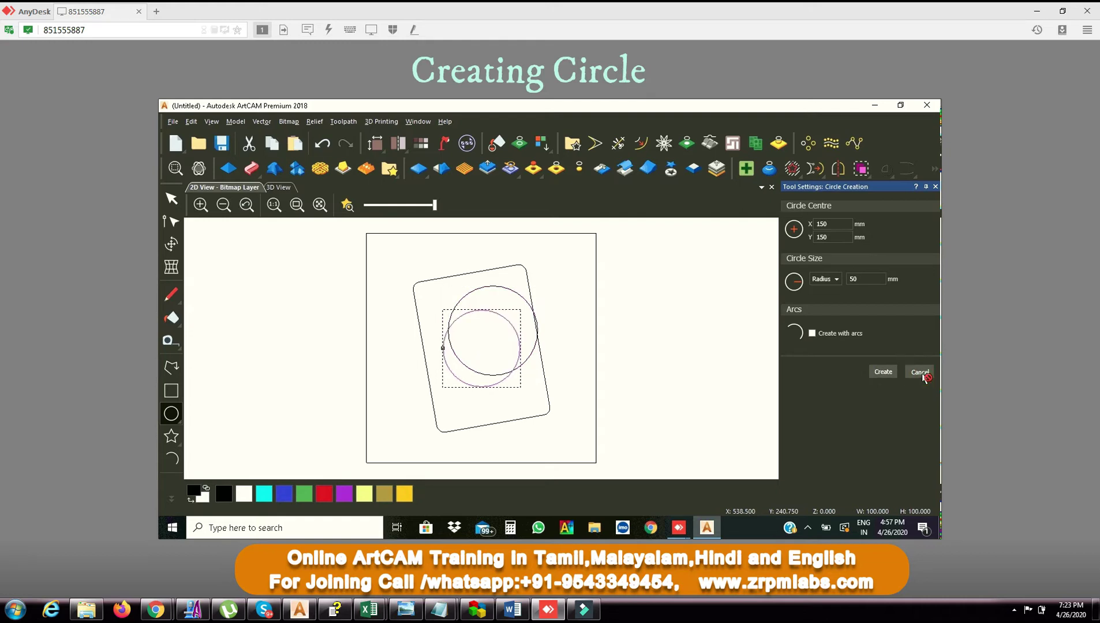
click(920, 373)
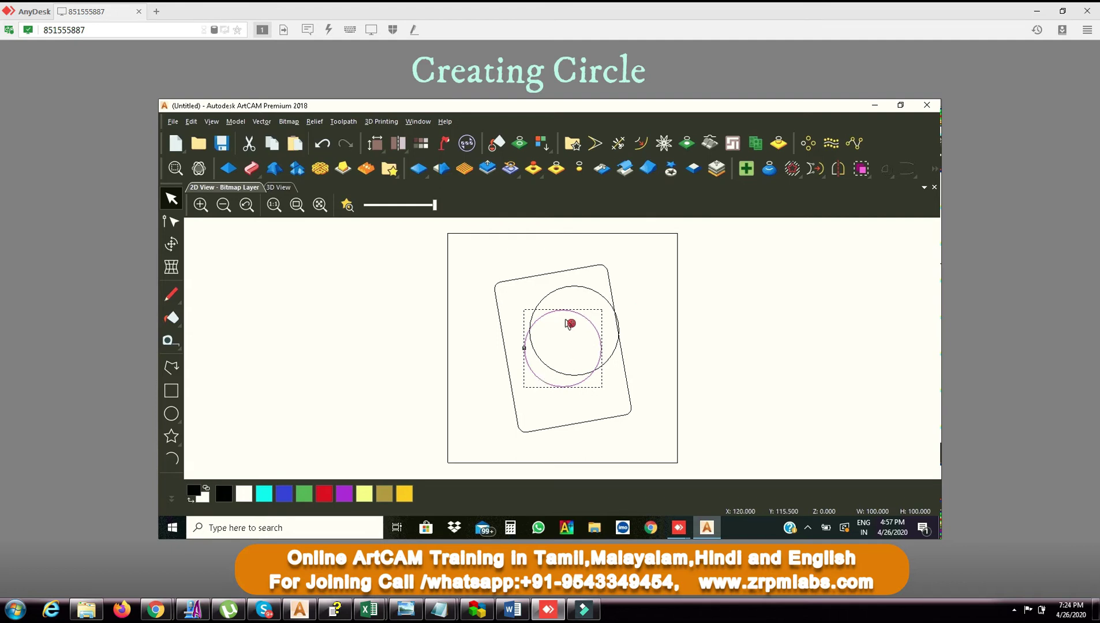
Delete the larger, freehand-drawn circle
click(590, 289)
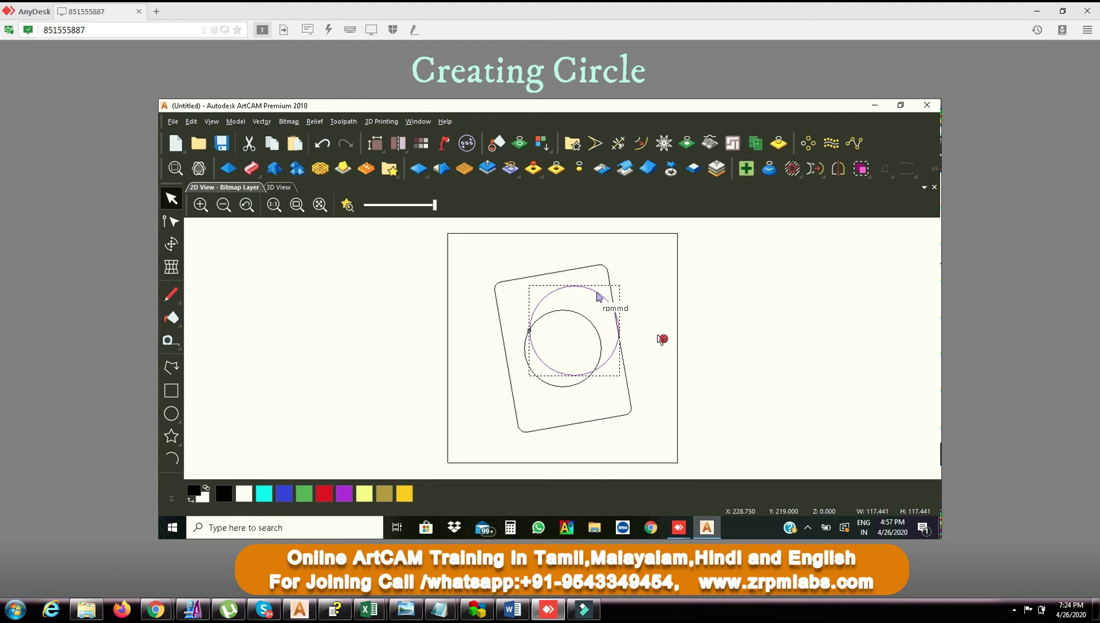
key(Delete)
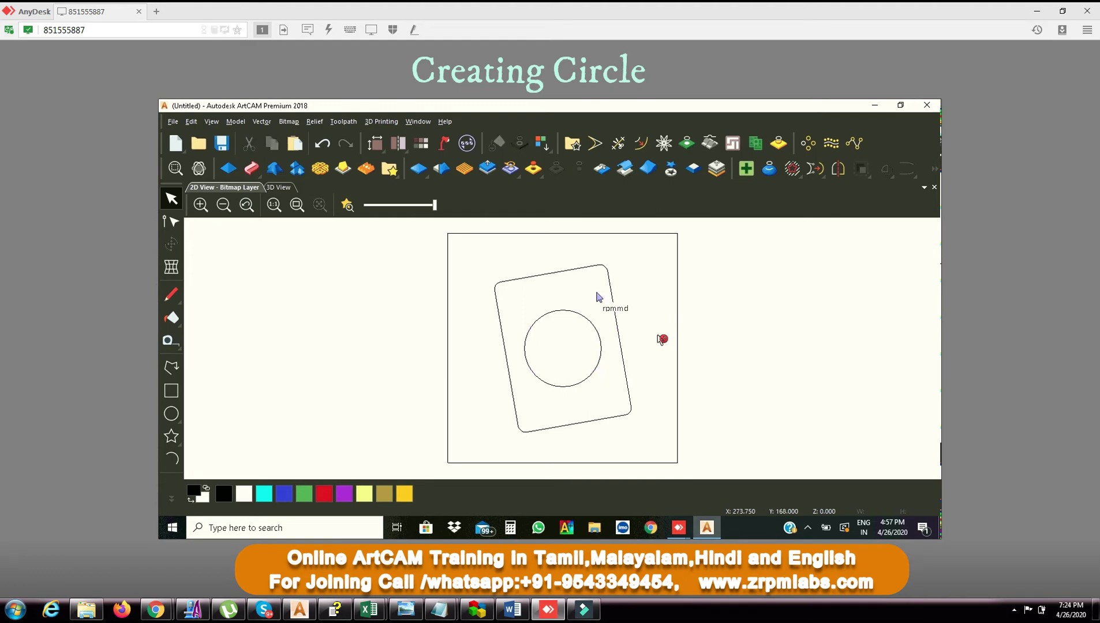
Create an ellipse about 192 mm wide and 78 mm high over the rectangle's upper right corner
click(173, 414)
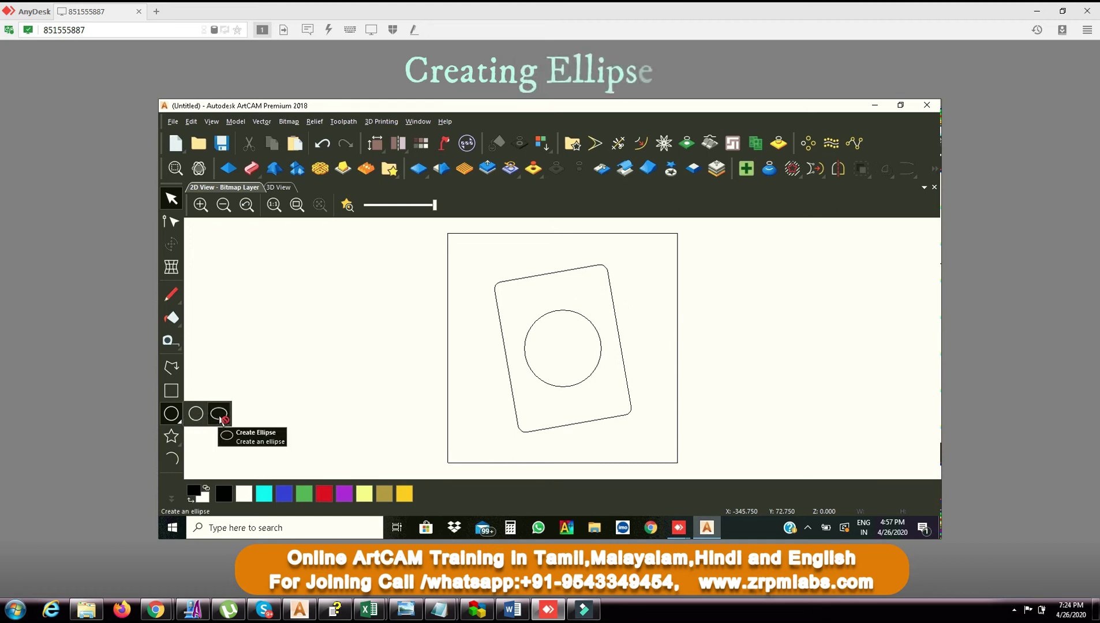
click(220, 415)
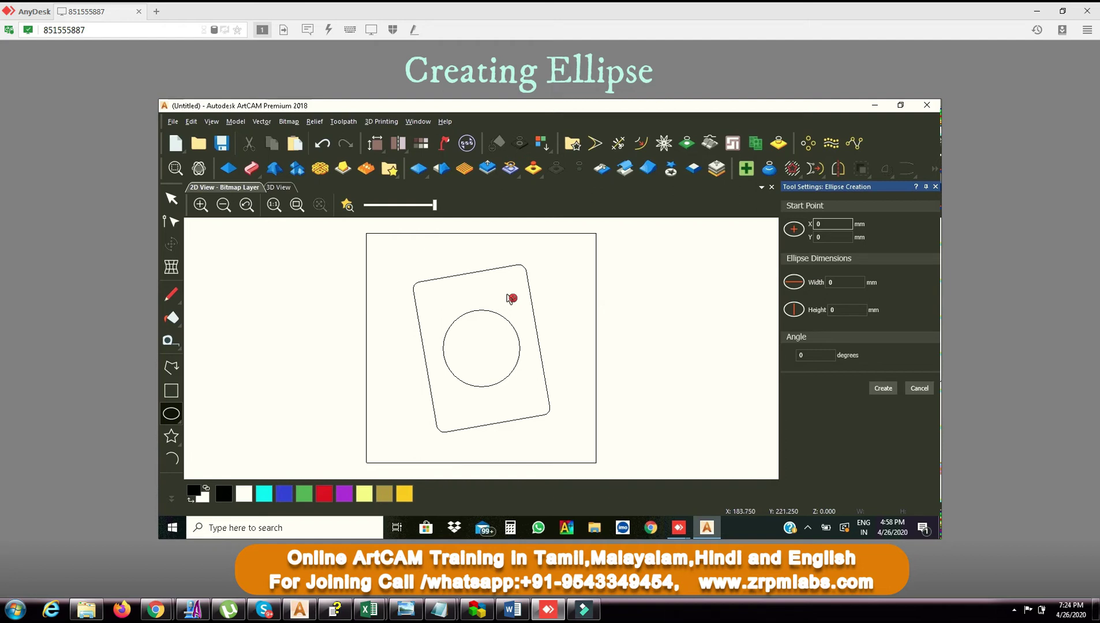
drag(507, 294, 437, 328)
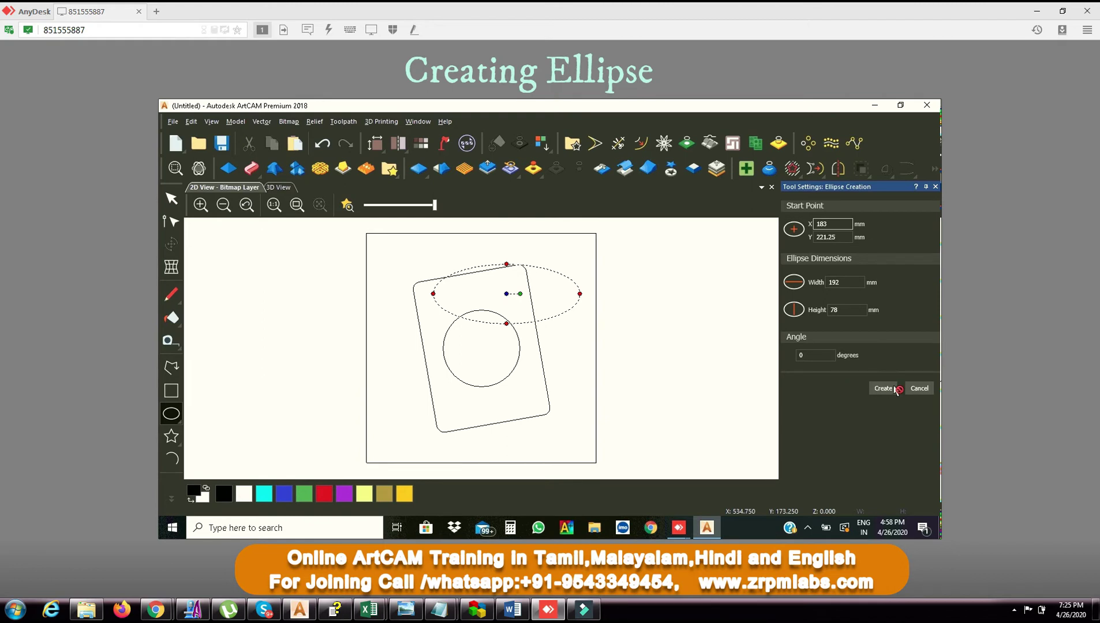
key(Return)
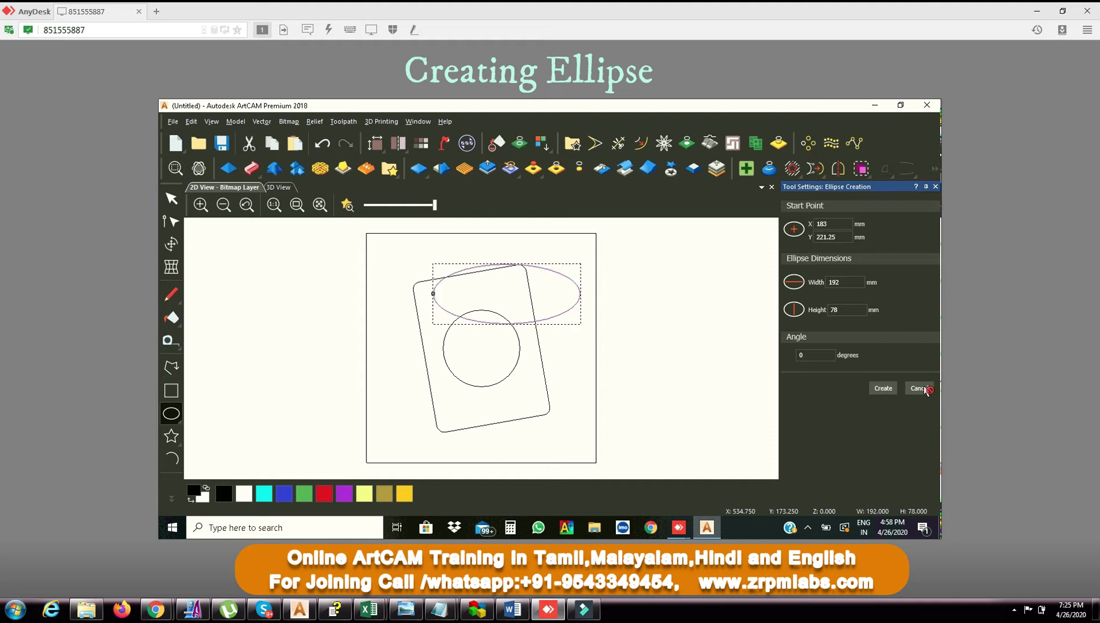
click(919, 388)
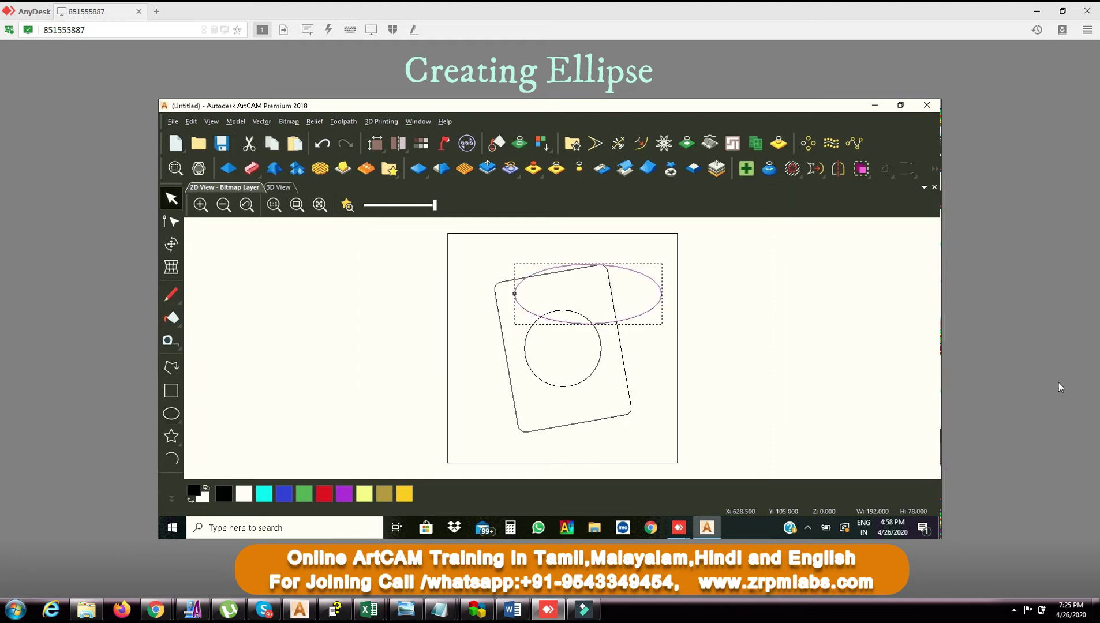
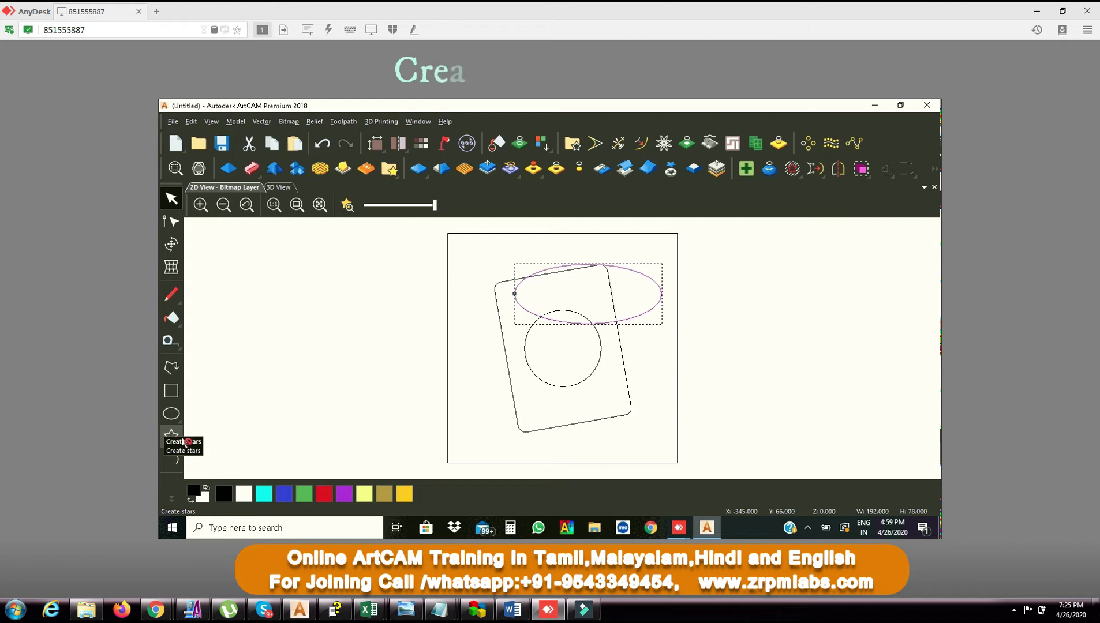
Place a pentagon with a radius of about 75 mm, centred at about X 199 mm and Y 90 mm
click(172, 434)
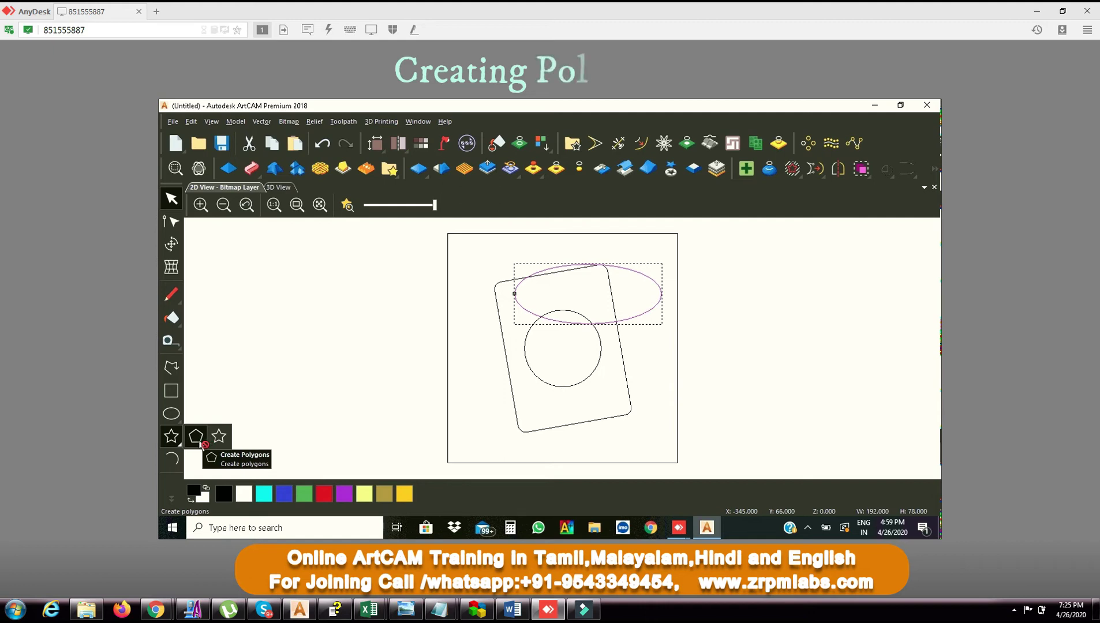
click(200, 442)
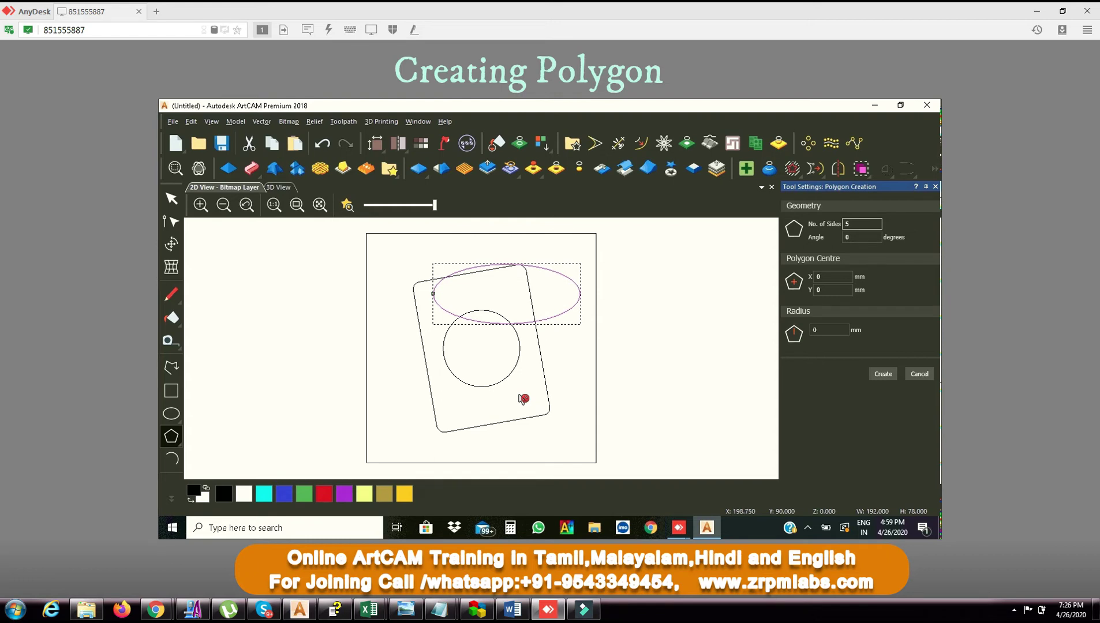
drag(518, 395, 476, 430)
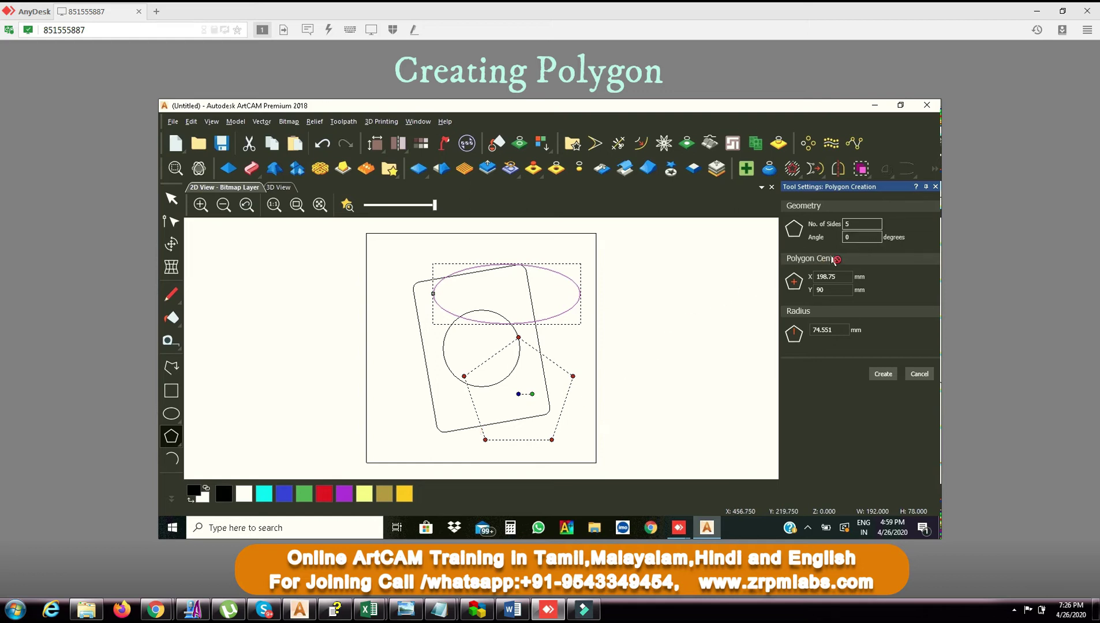
Give the polygon 8 sides and a 15 degree angle, create it and finish polygon creation
double_click(859, 226)
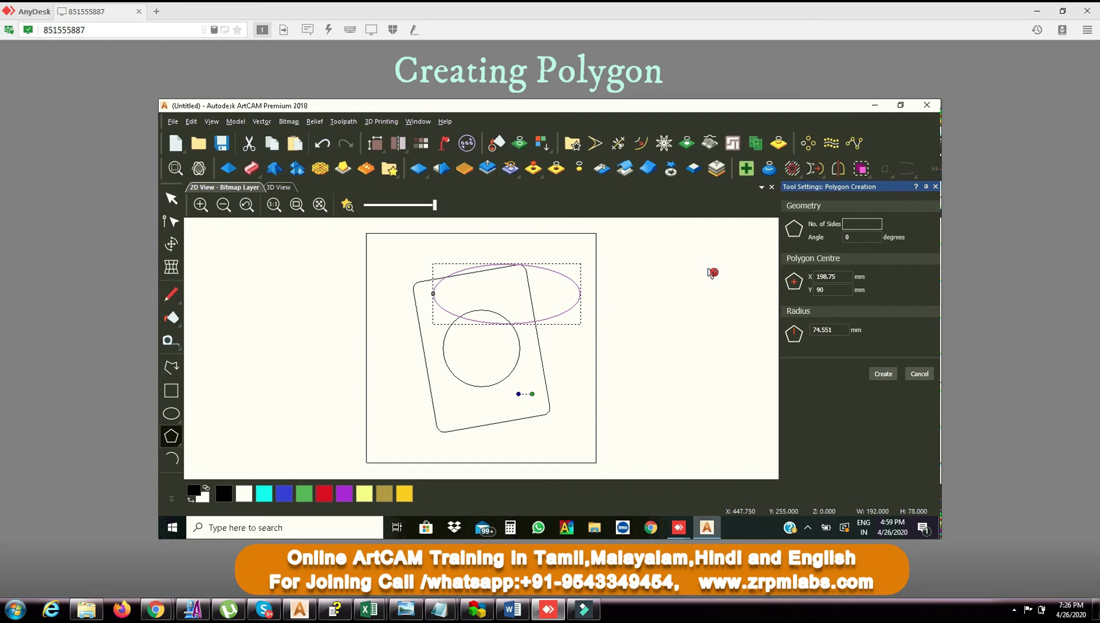
text(8)
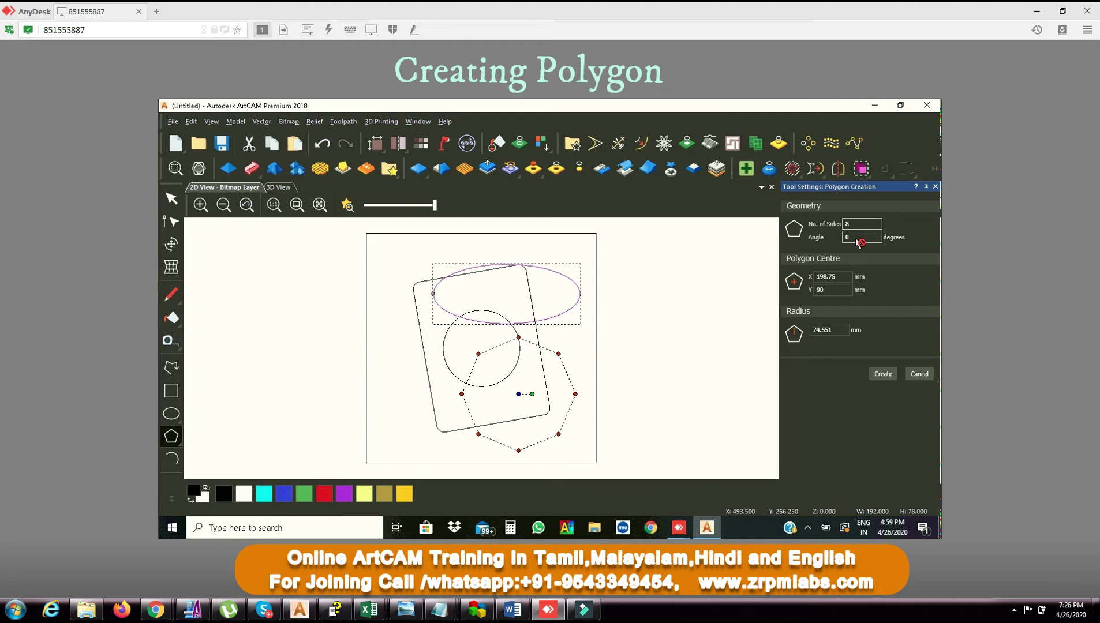
key(Tab)
text(15)
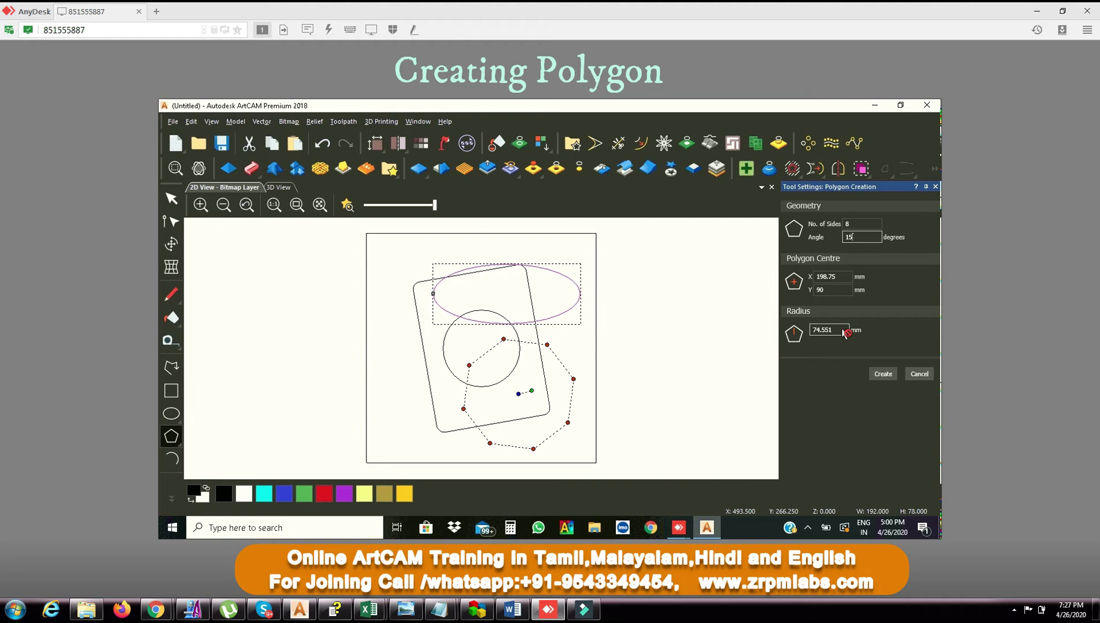
click(884, 375)
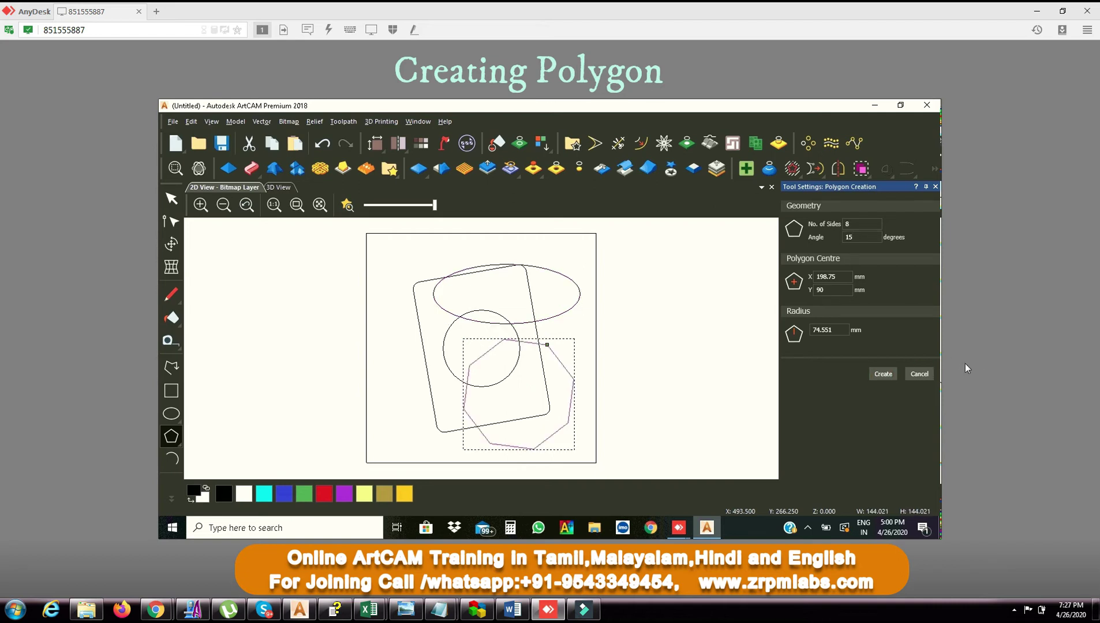
click(925, 376)
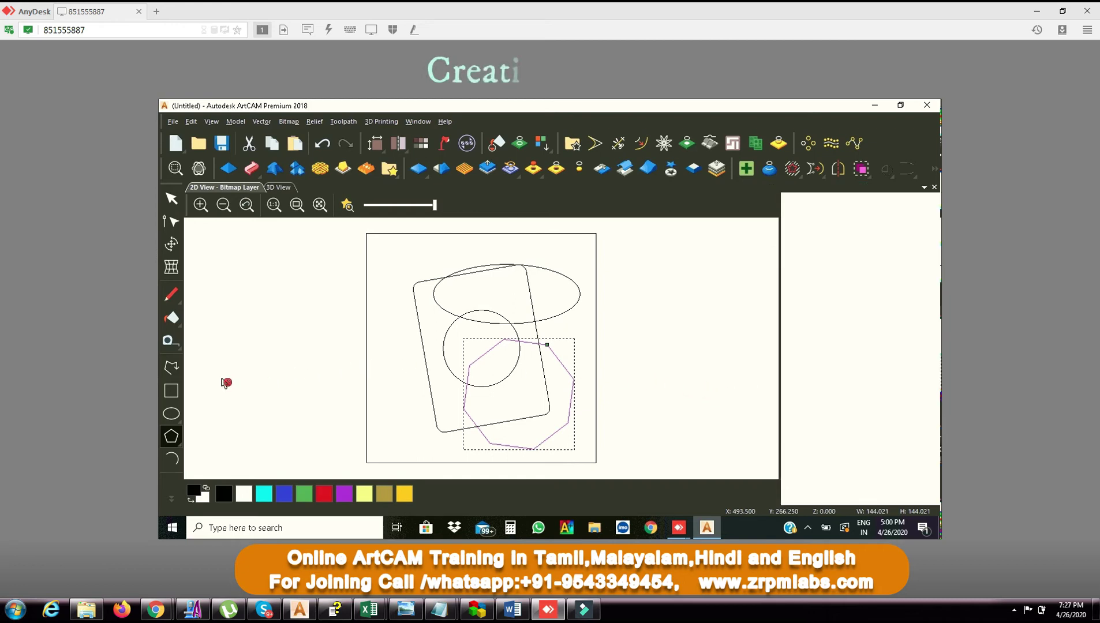
key(Escape)
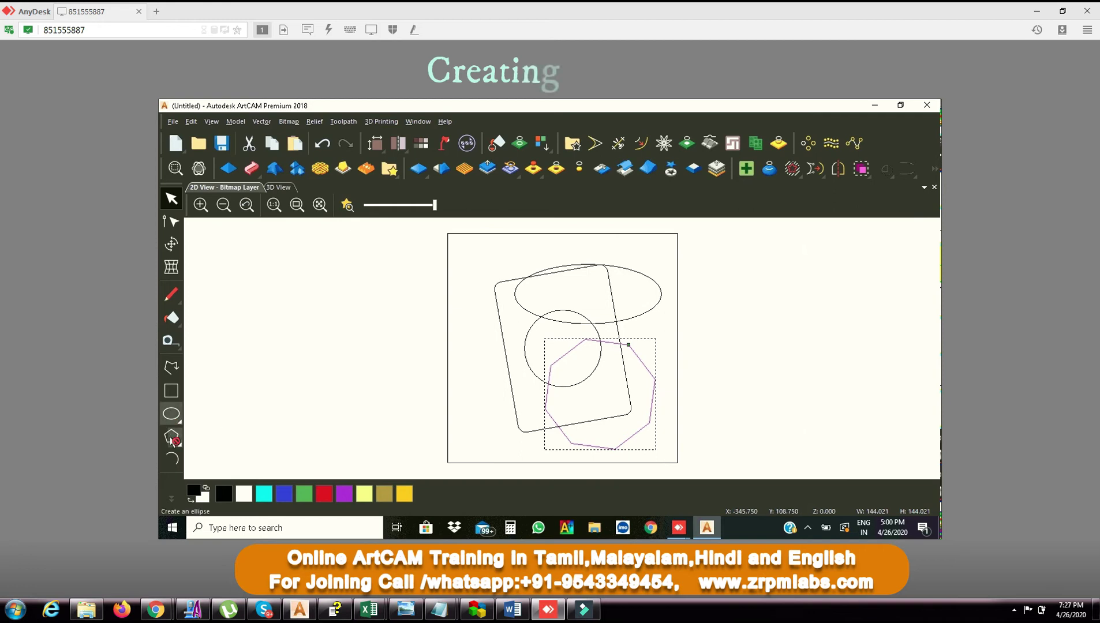
Create a five-point star at the page's upper left corner with radii of about 76 mm and 24 mm
click(171, 440)
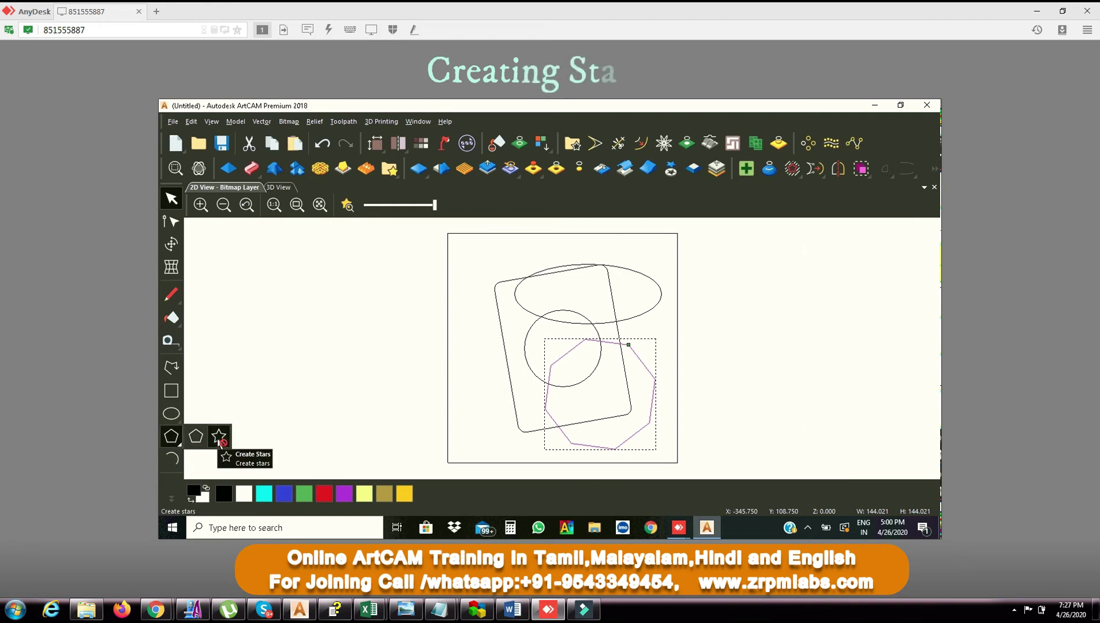
click(219, 436)
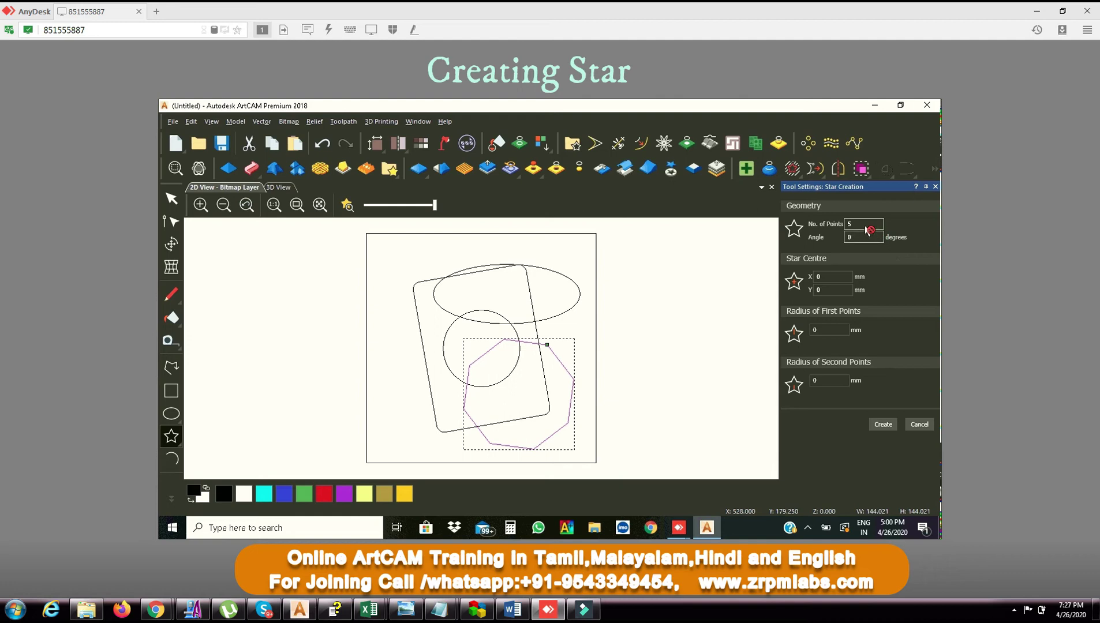
click(402, 290)
drag(384, 330, 385, 299)
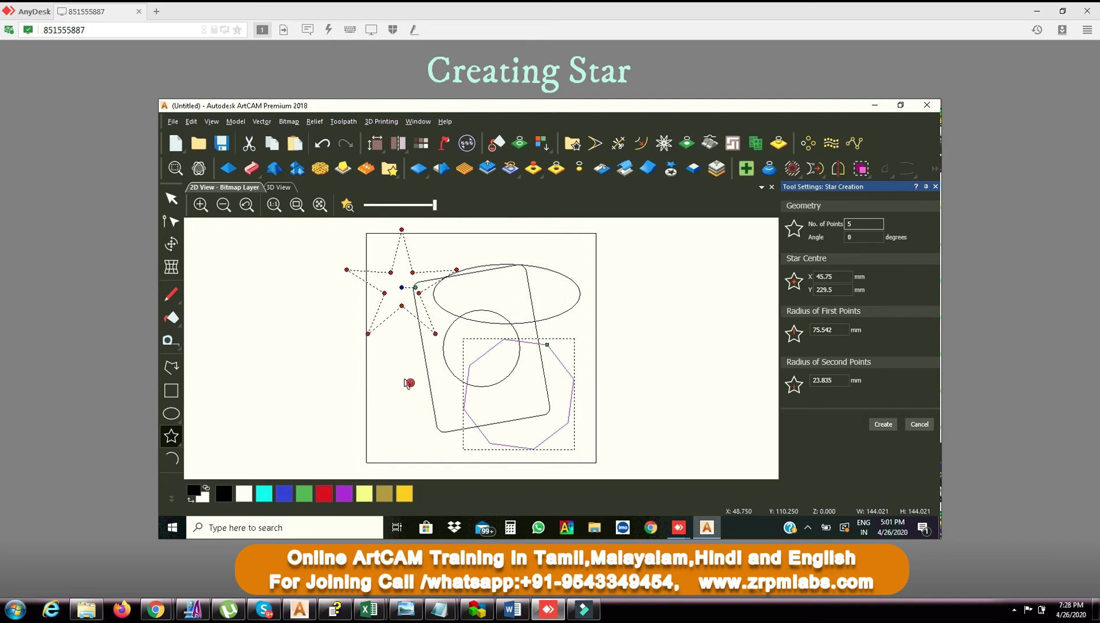
click(409, 383)
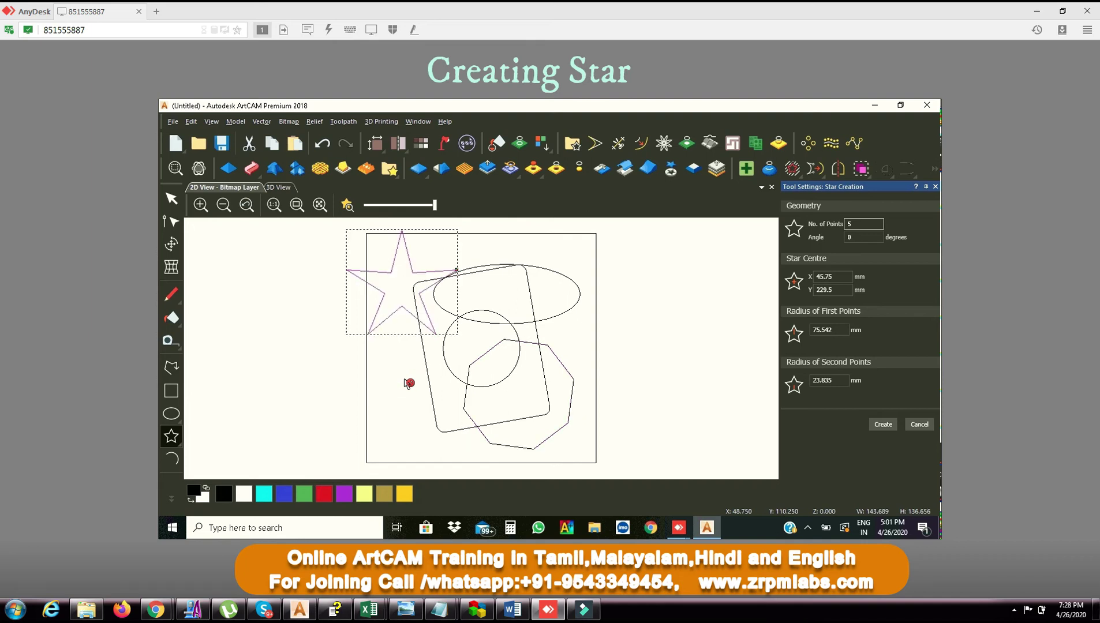
Create a second five-point star below the first with radii of about 73 mm and 32 mm, and finish star creation
drag(409, 382, 380, 428)
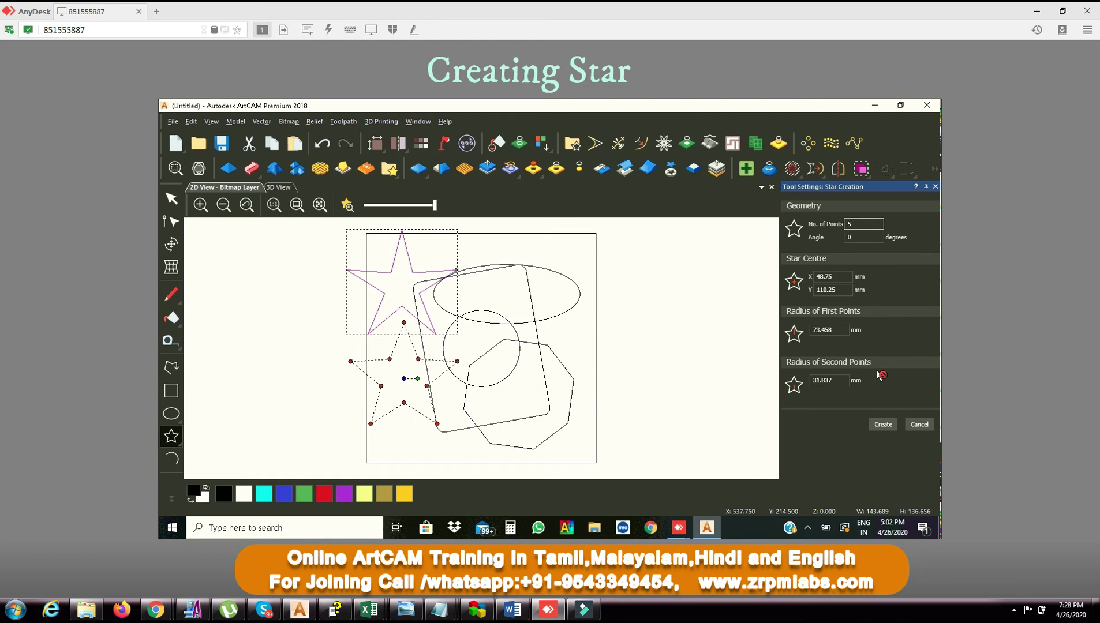
click(883, 425)
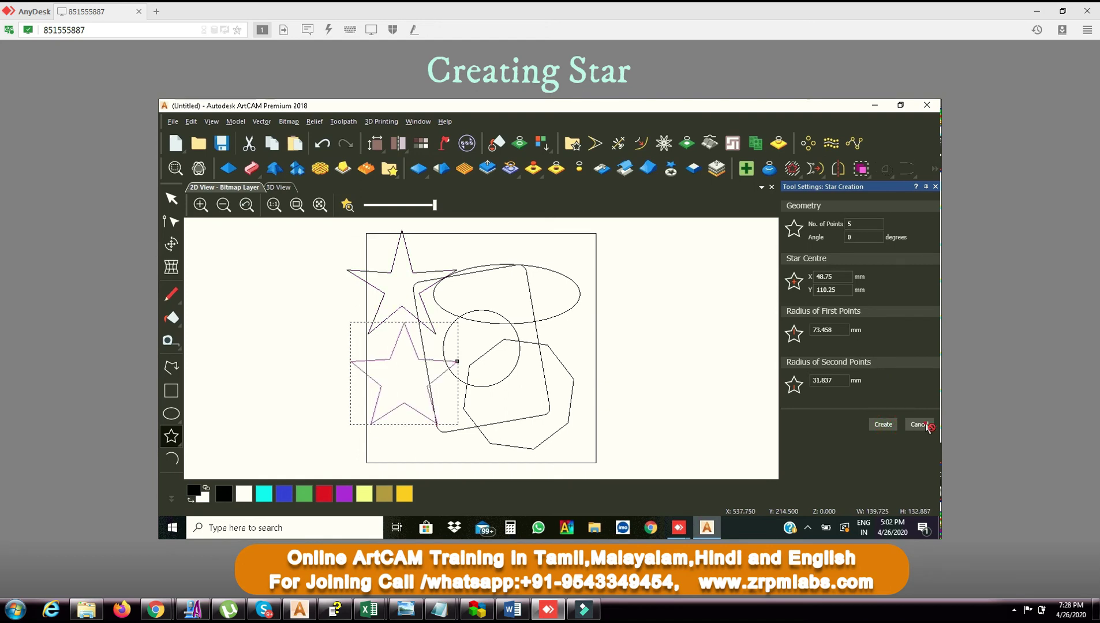
click(919, 424)
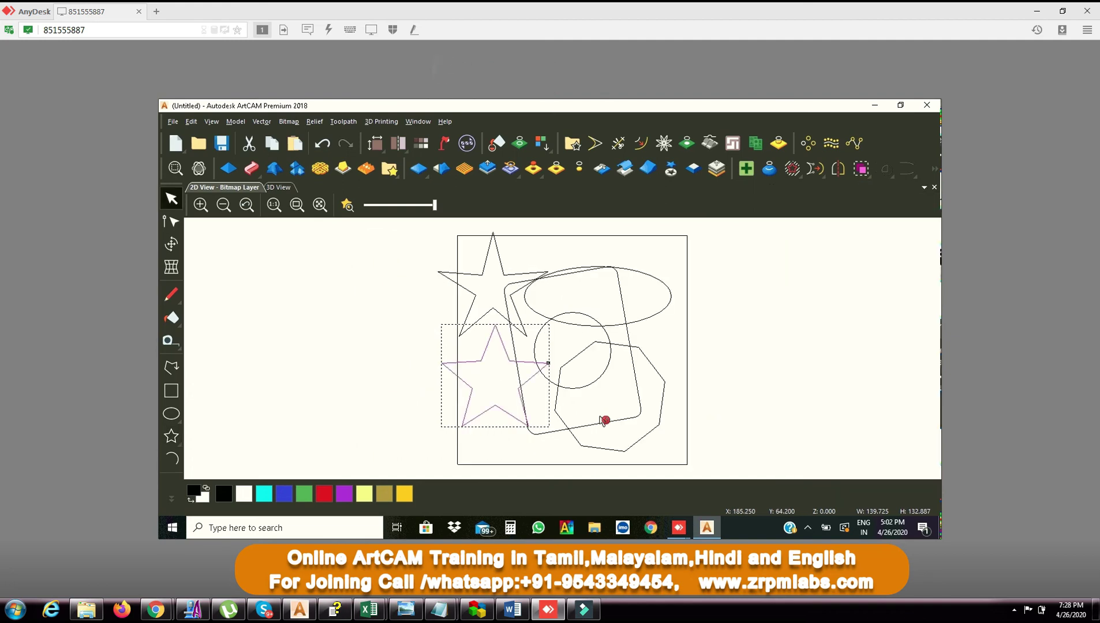
Draw a start-end-point arc about 116 mm wide with a radius of about 65 mm along the page's upper edge
click(176, 460)
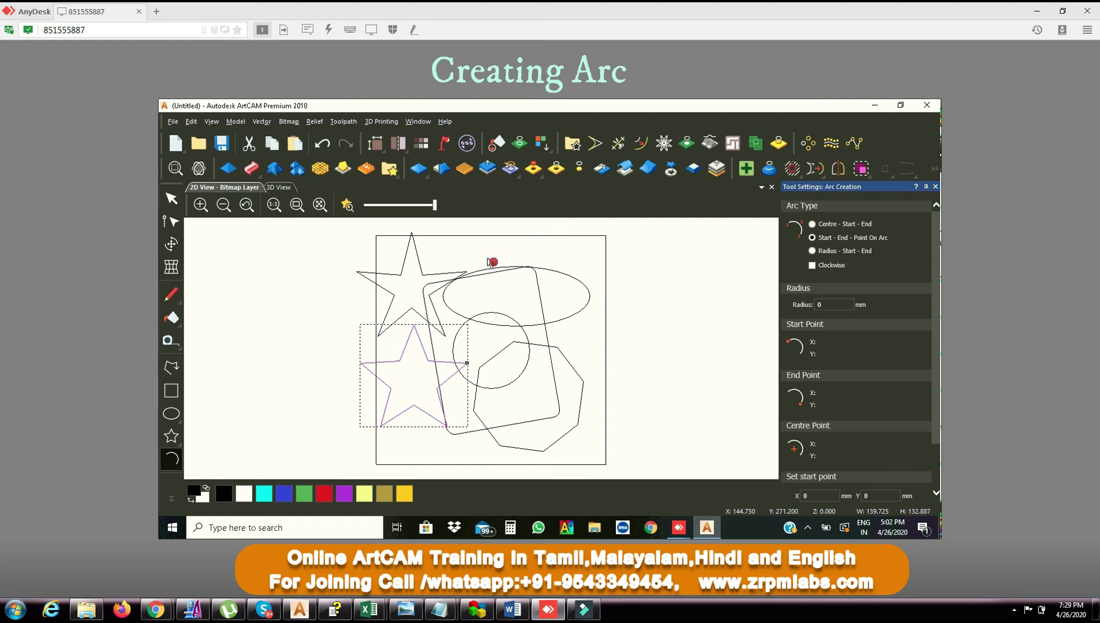
click(488, 258)
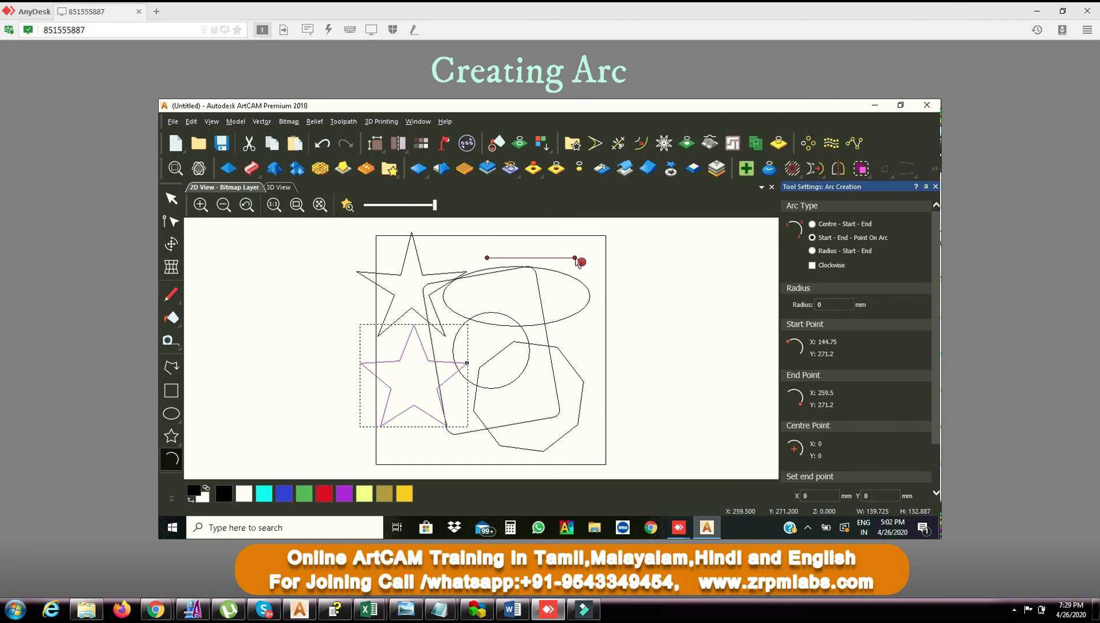
click(576, 258)
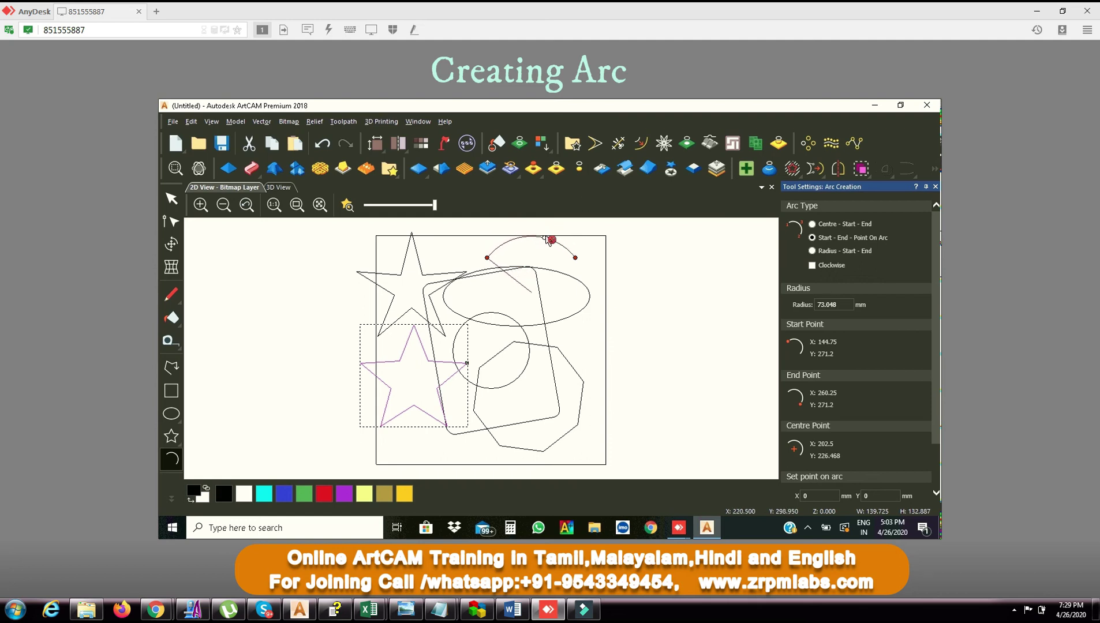
click(547, 236)
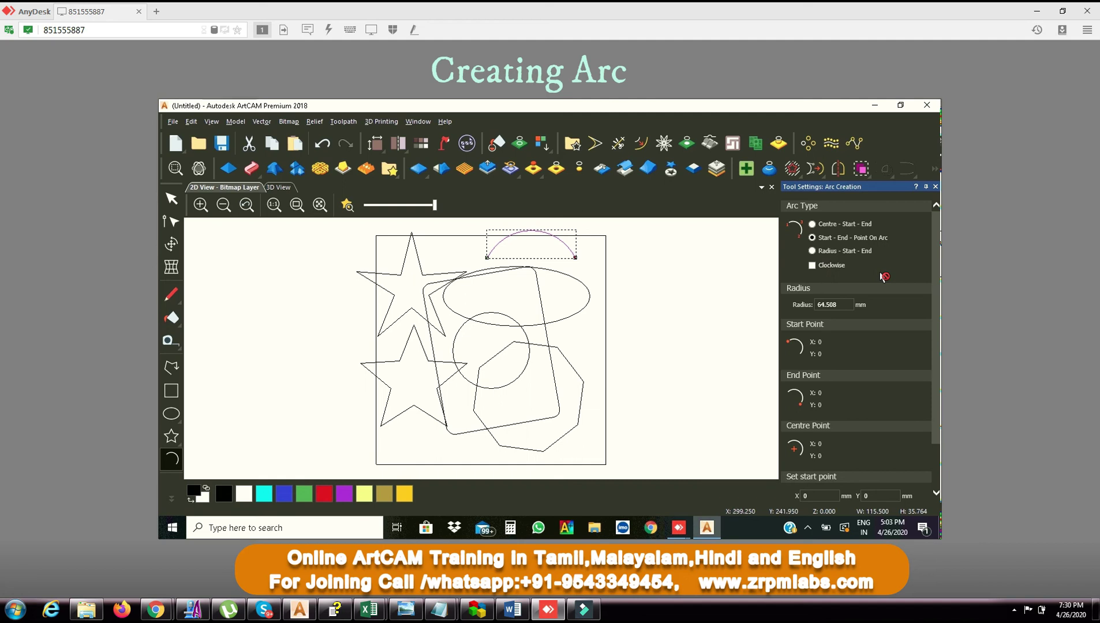
Draw a second arc with a radius of about 31 mm over the ellipse's right end
click(554, 290)
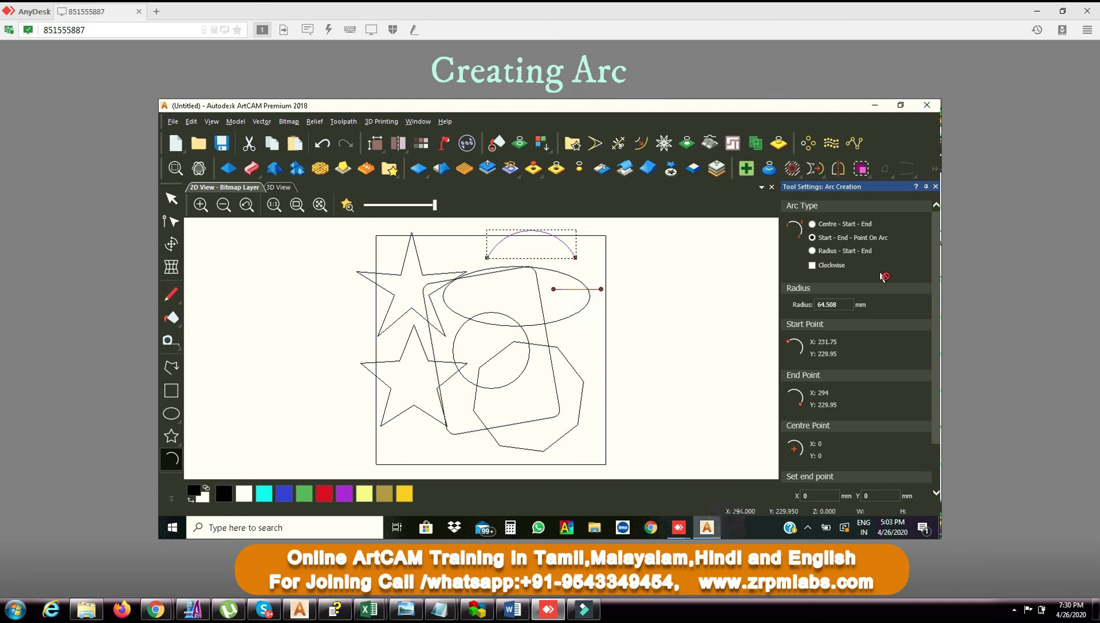
click(600, 289)
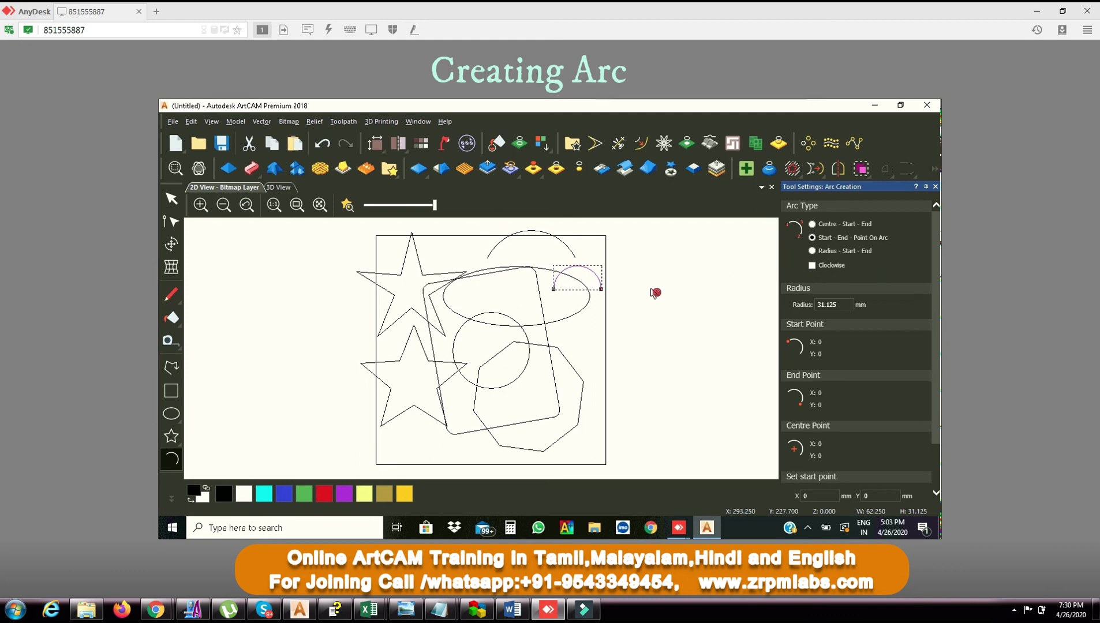
click(621, 257)
click(622, 258)
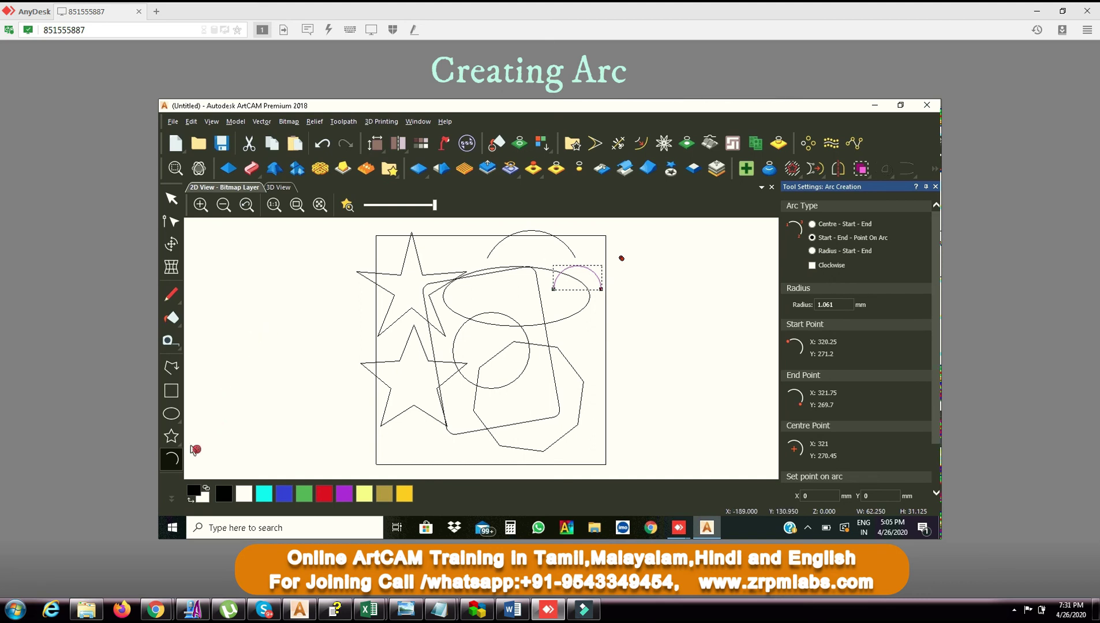
Start a smooth polyline at the page's lower left and curve it through about X 216, Y 97 to X 268, Y 173 mm
click(174, 369)
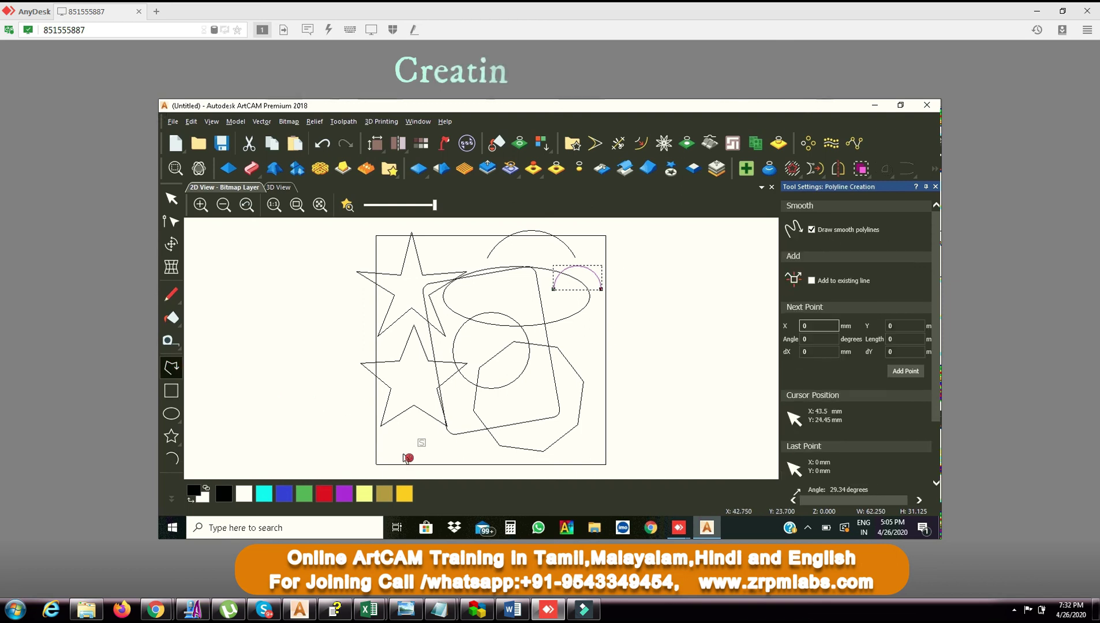
click(406, 454)
click(542, 390)
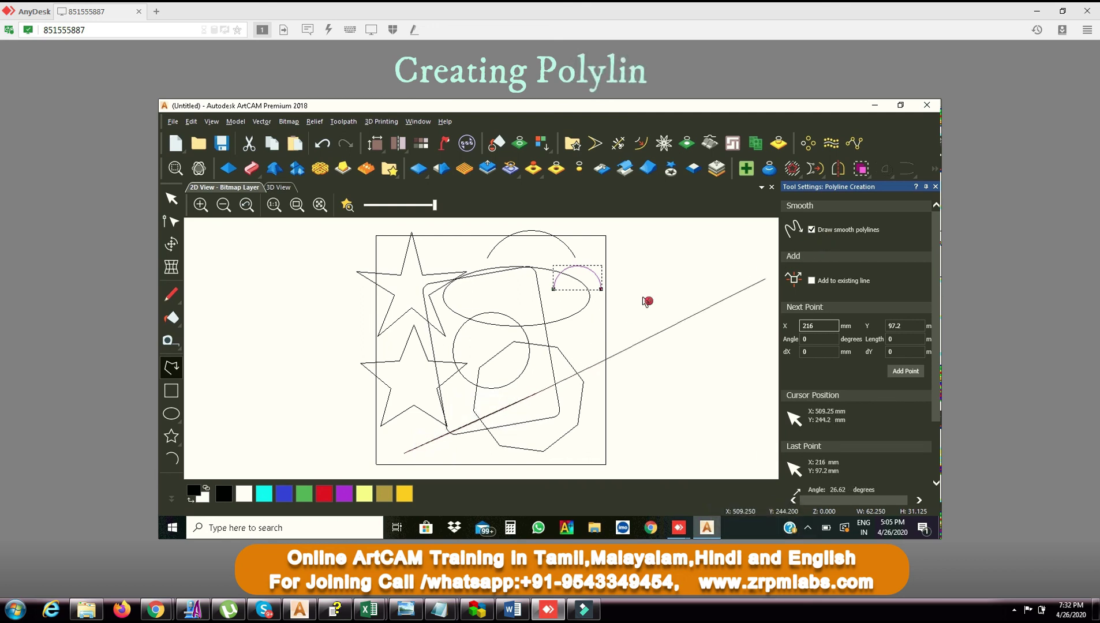
click(585, 337)
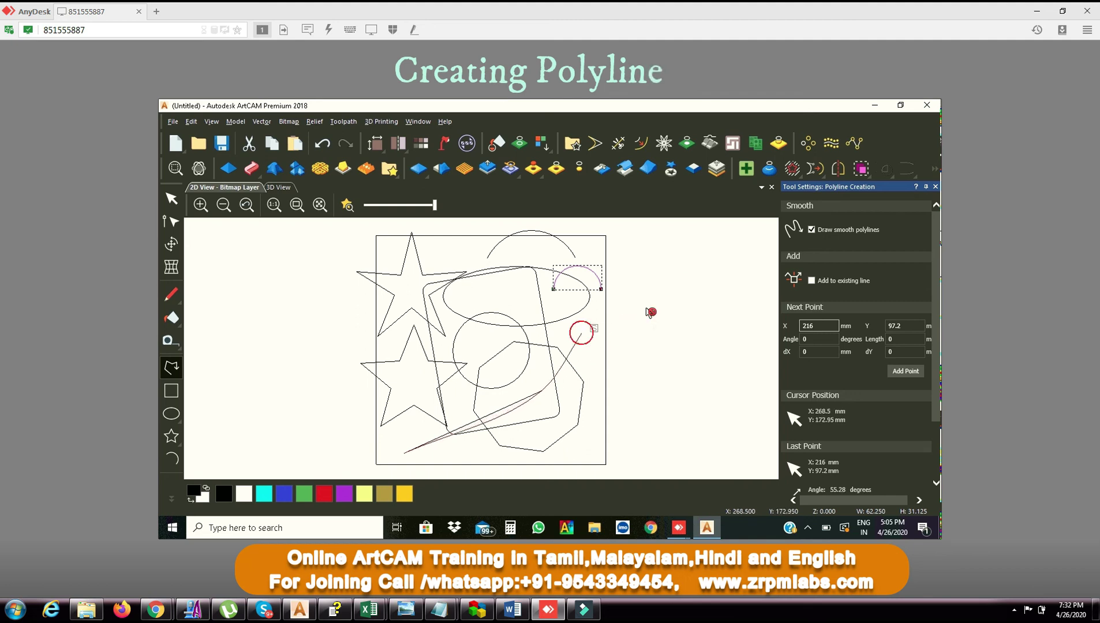
Turn off smooth polylines and continue the polyline with straight zigzag segments inside the ellipse to about X 128, Y 208 mm
click(812, 230)
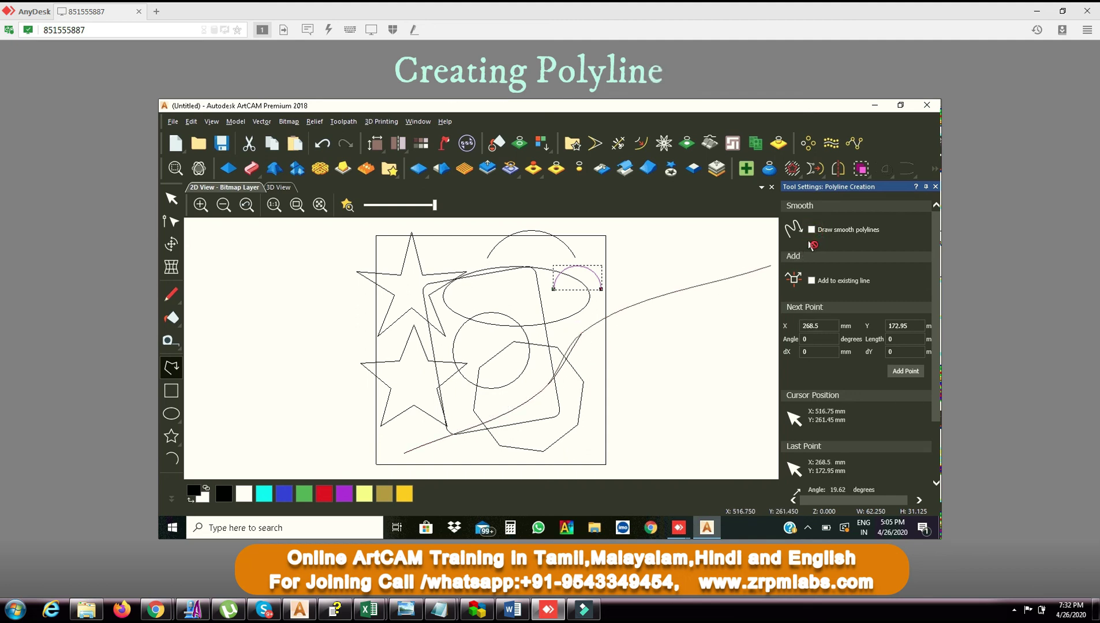
click(541, 270)
click(485, 282)
click(519, 309)
click(481, 307)
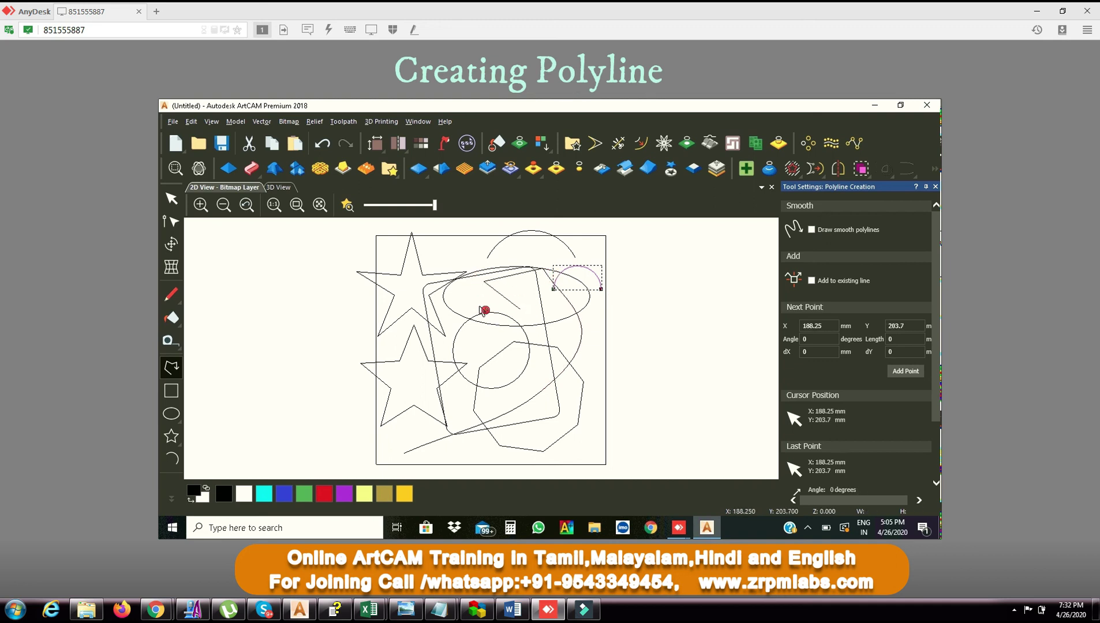
click(476, 310)
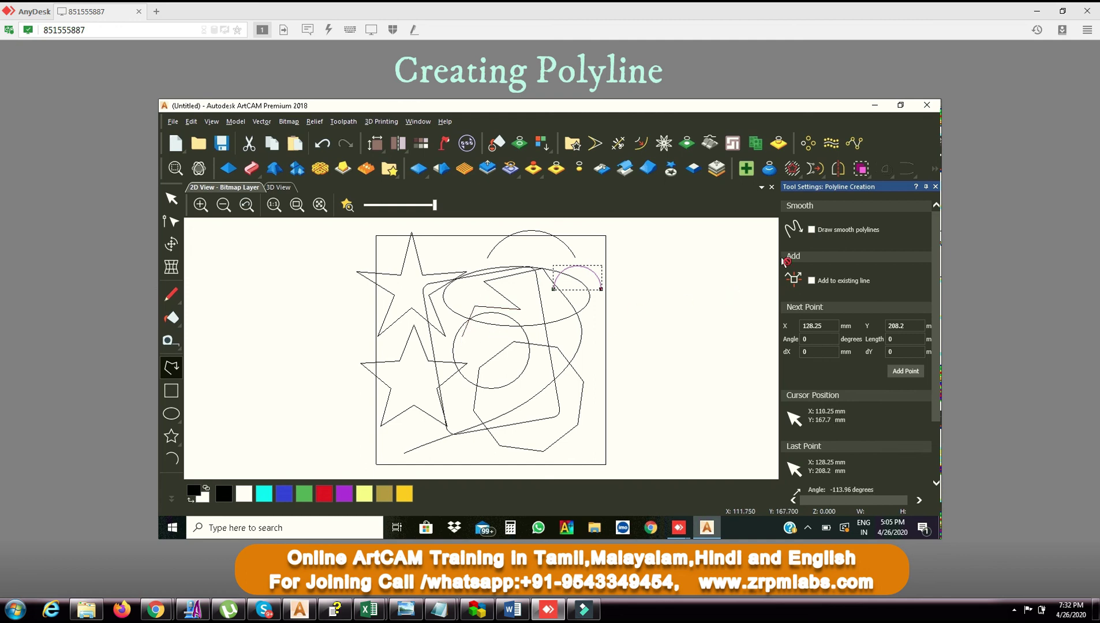
Turn smooth polylines back on and curve the polyline through about X 60, Y 77 and X 295, Y 201 to X 288, Y 275 mm
click(812, 230)
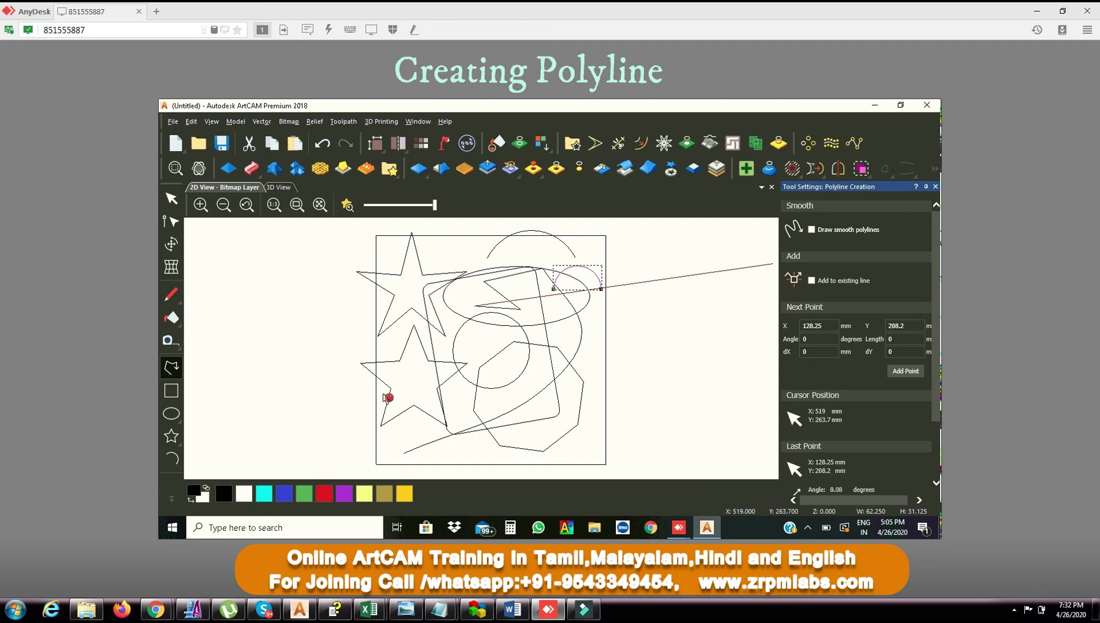
click(424, 364)
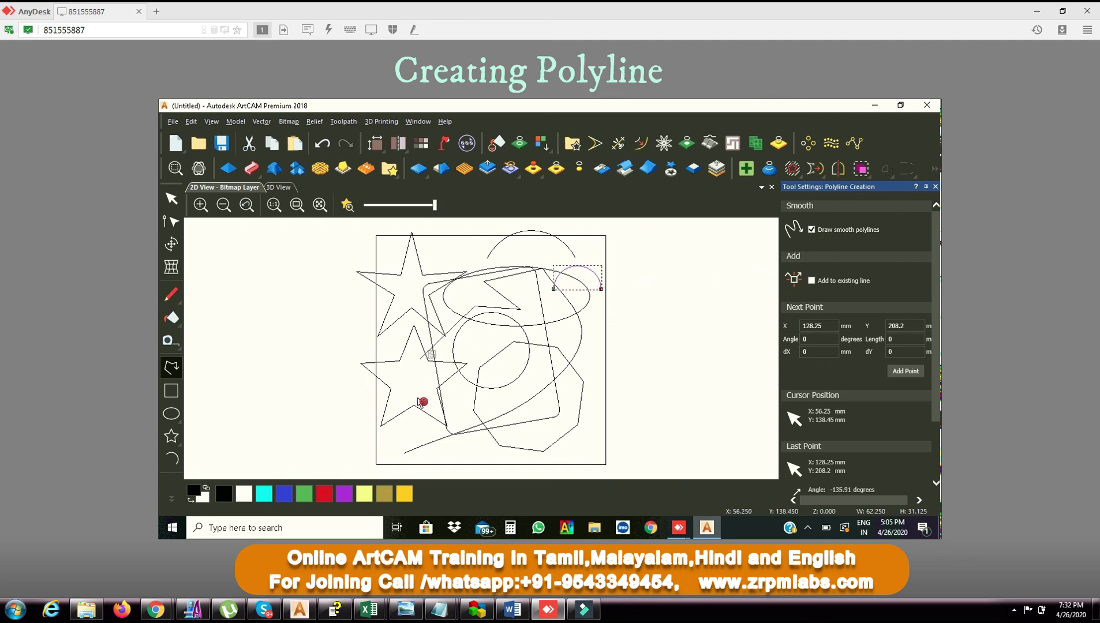
click(425, 410)
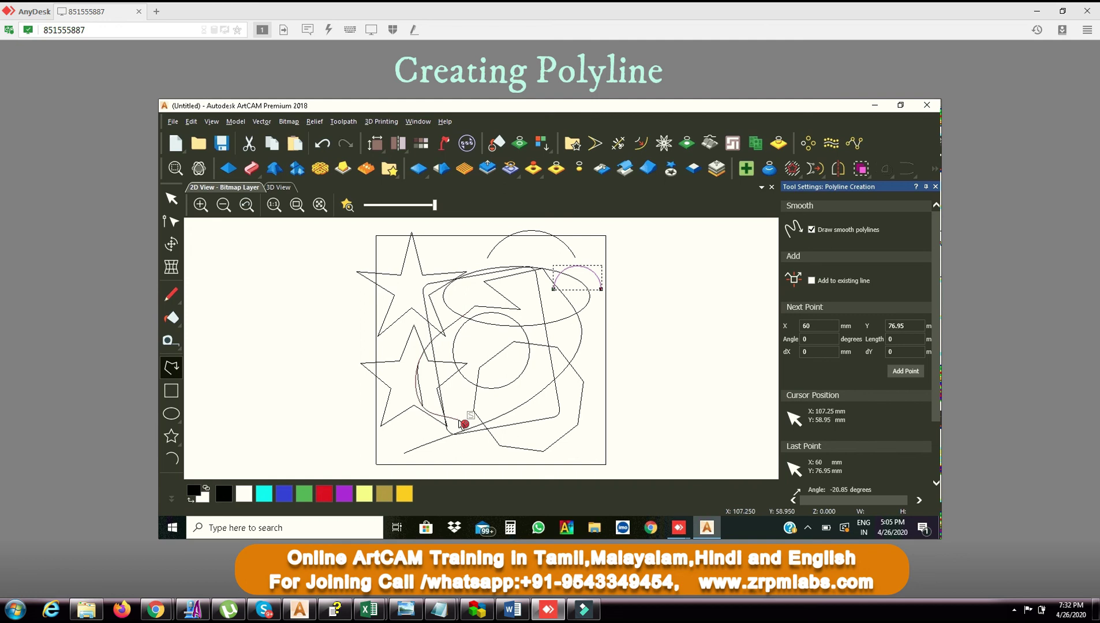
click(486, 407)
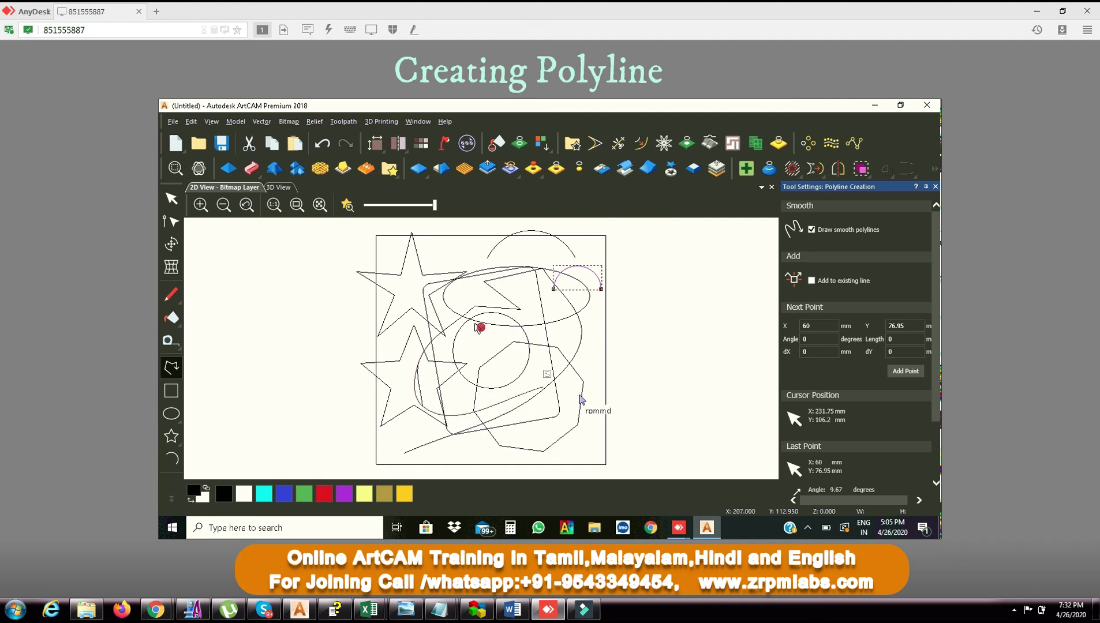
click(500, 398)
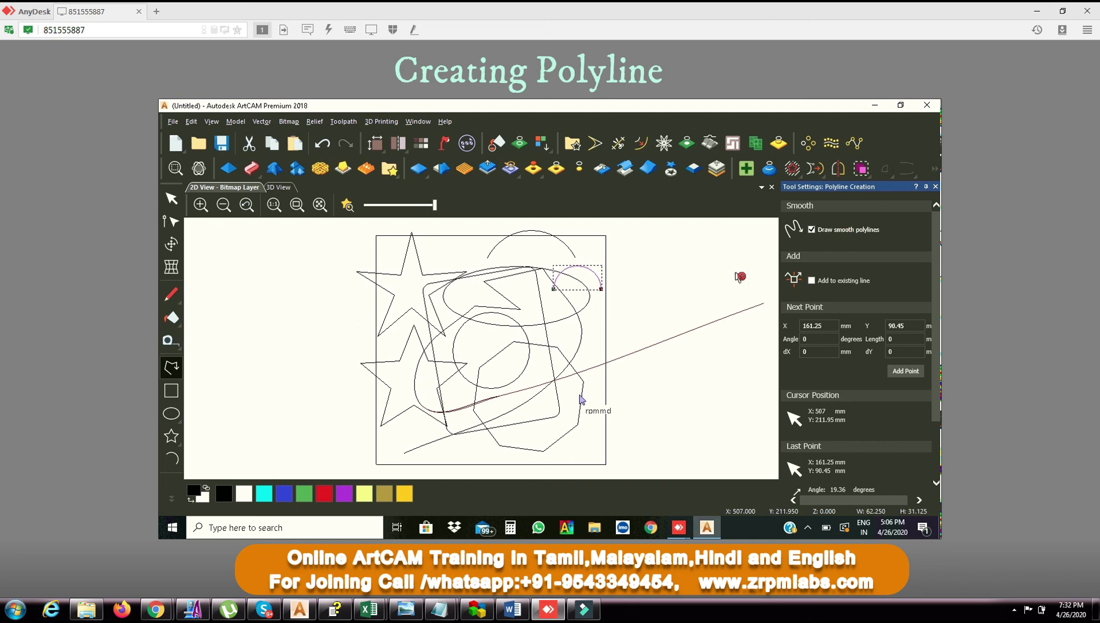
click(605, 316)
click(618, 290)
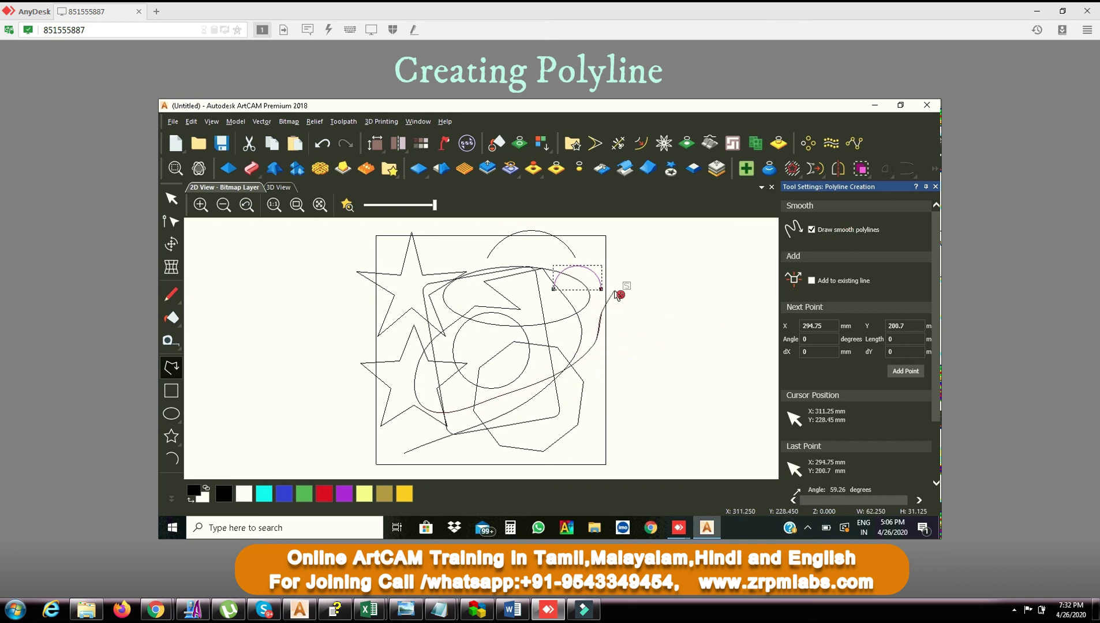
click(598, 252)
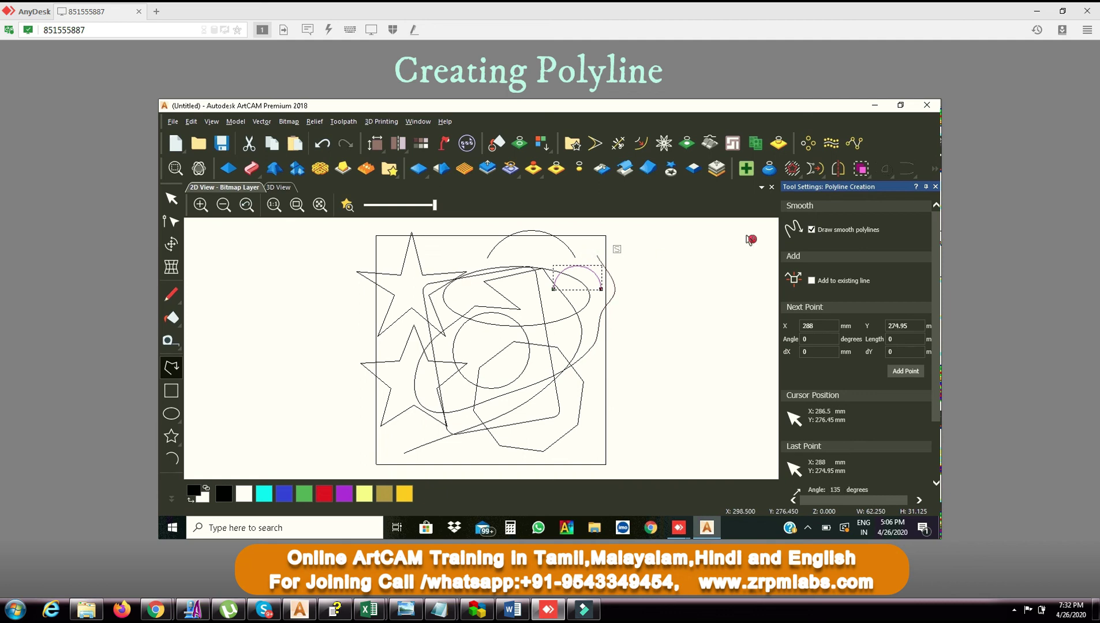
Turn off smooth polylines, add straight zigzag segments along the page's upper edge to about X 36, Y 235 mm, and finish the polyline
click(812, 230)
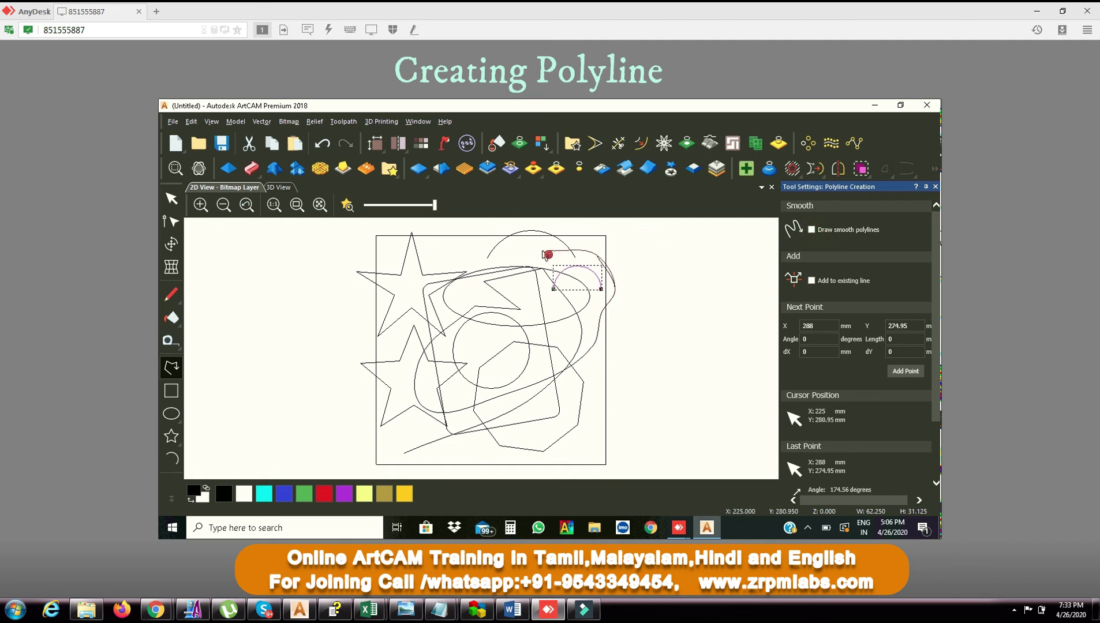
click(489, 221)
click(470, 250)
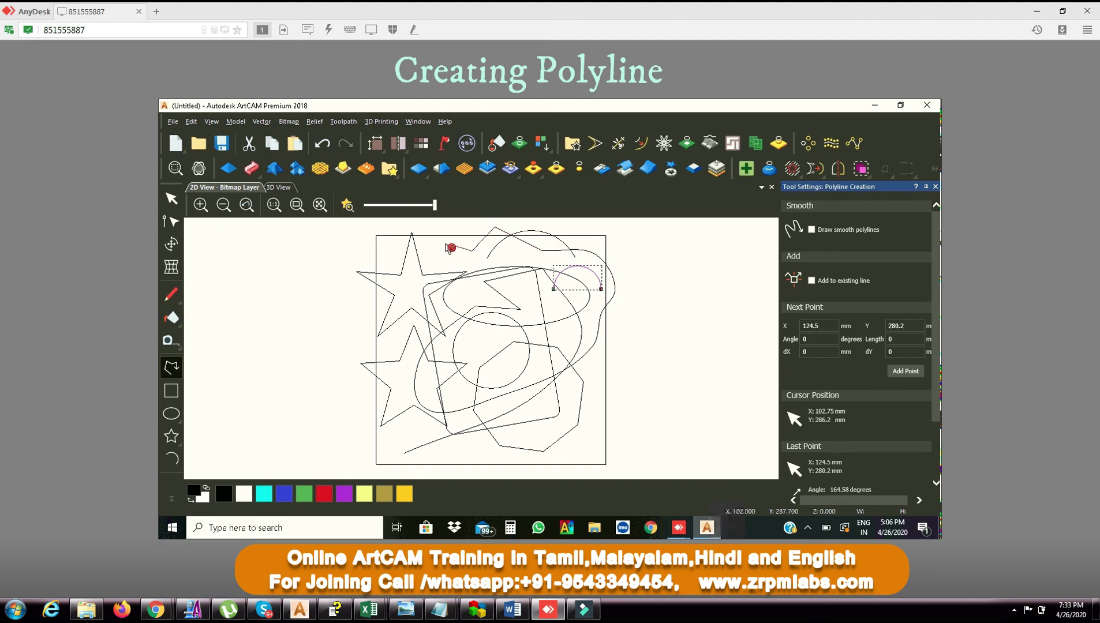
click(444, 244)
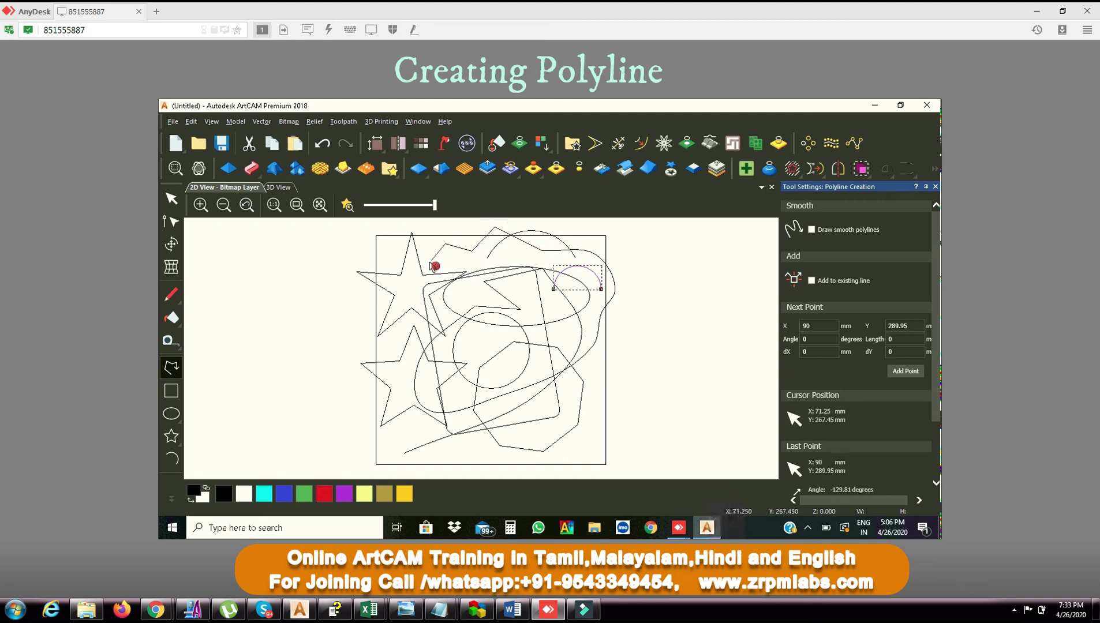
click(434, 265)
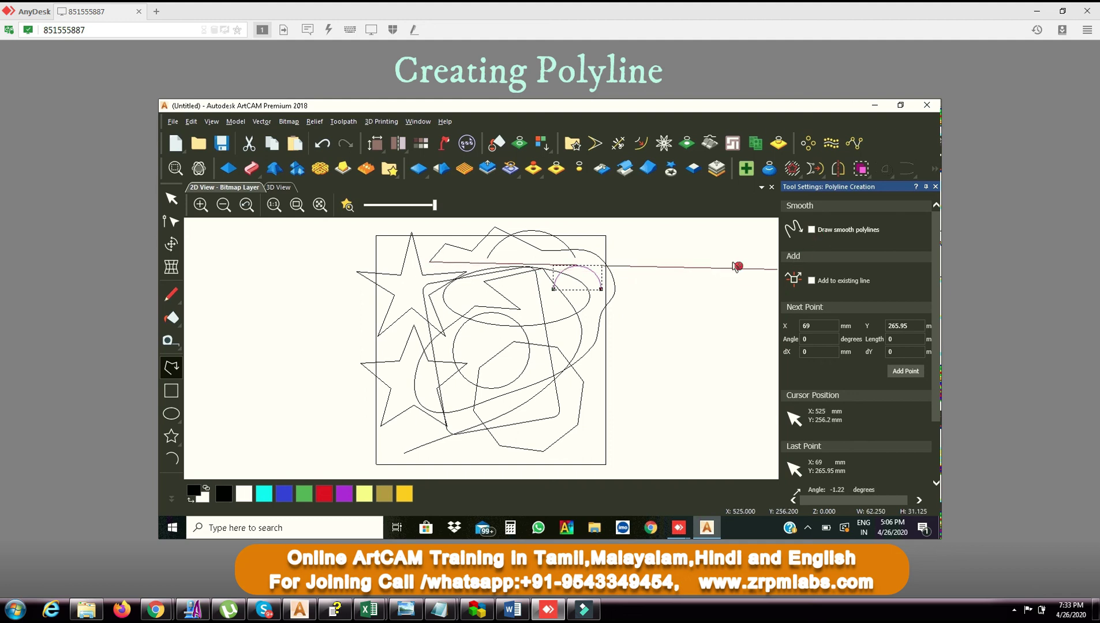
click(405, 287)
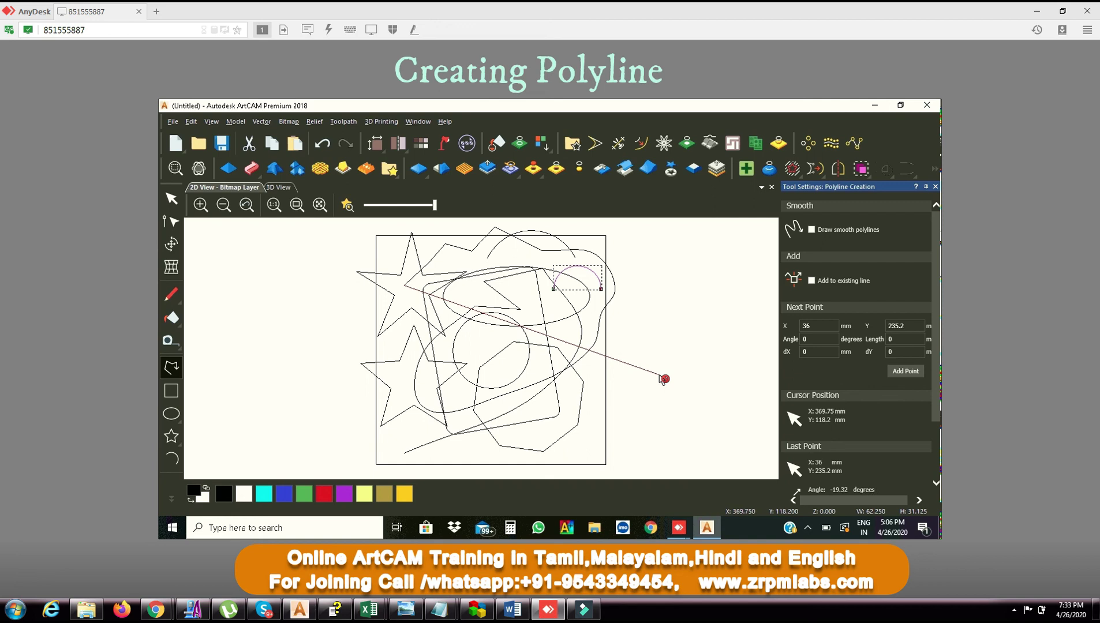
right_click(664, 379)
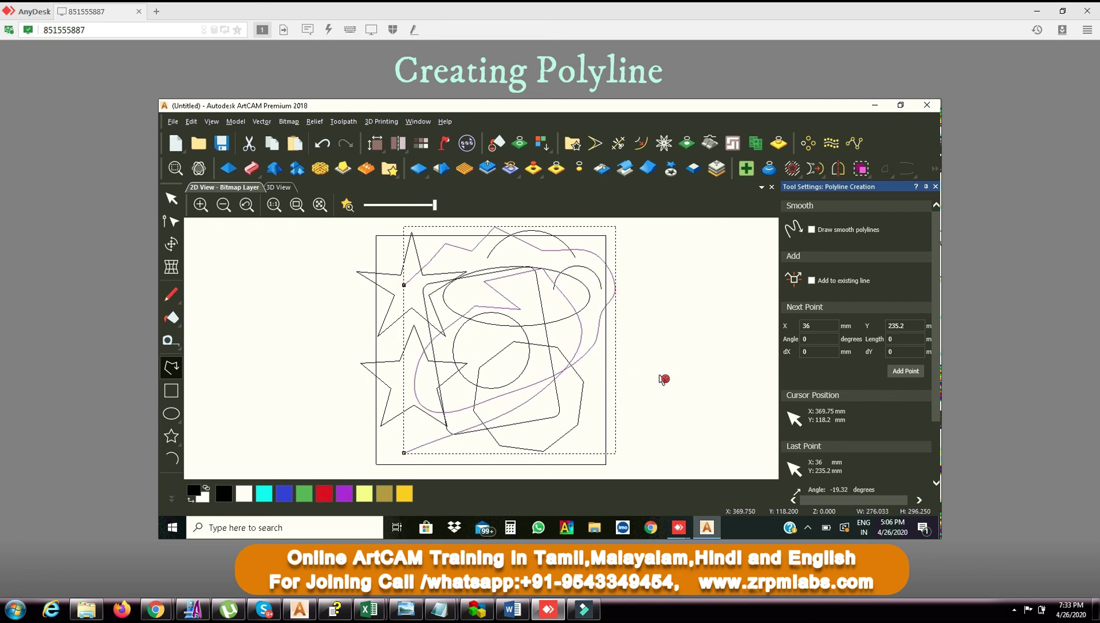